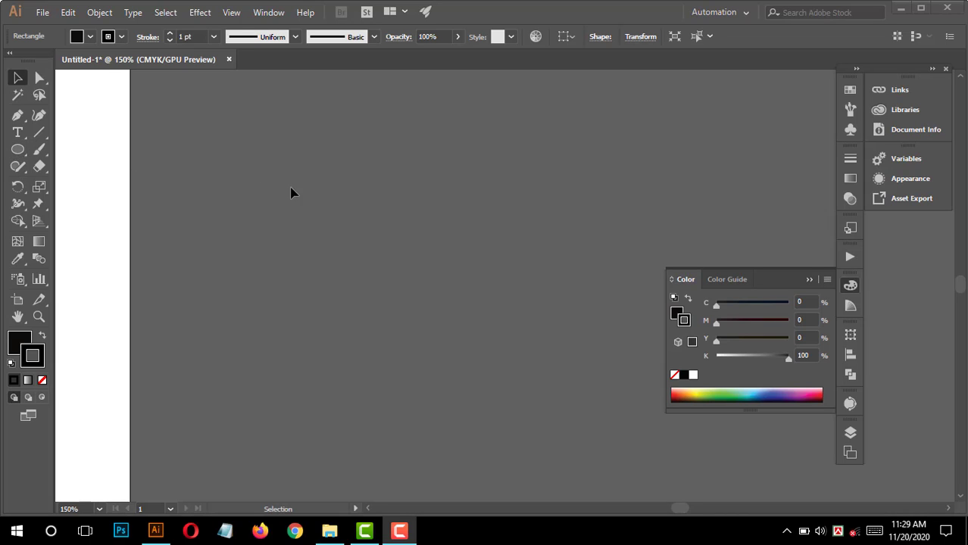
Draw a circle about 280 pt in diameter overlapping the black square with the Ellipse tool.
{"action": "left_click", "coordinate": [374, 240], "text": "ctrl+alt"}
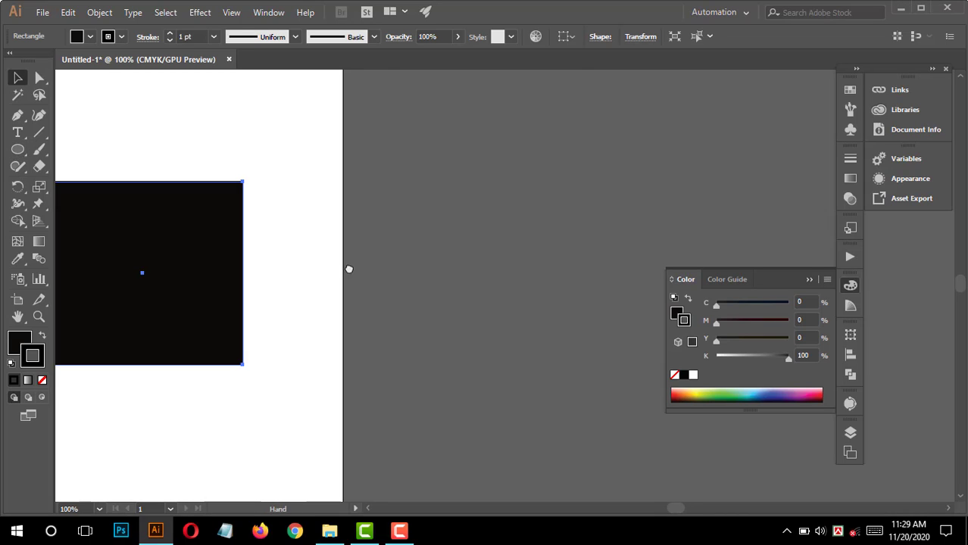
{"action": "left_click_drag", "start_coordinate": [349, 270], "coordinate": [582, 285]}
{"action": "left_click", "coordinate": [389, 302], "text": "ctrl"}
{"action": "left_click_drag", "start_coordinate": [435, 264], "coordinate": [407, 289]}
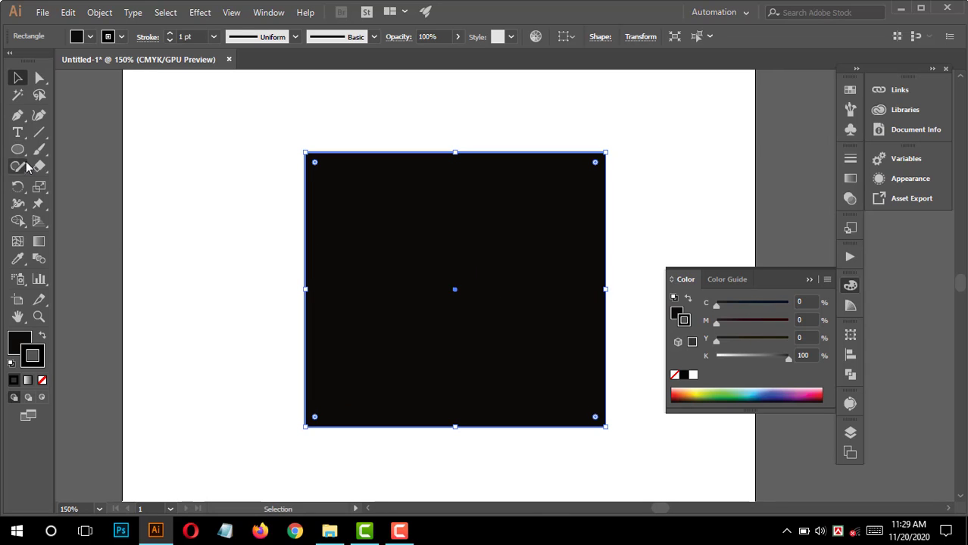
{"action": "left_click_drag", "start_coordinate": [17, 149], "coordinate": [77, 155]}
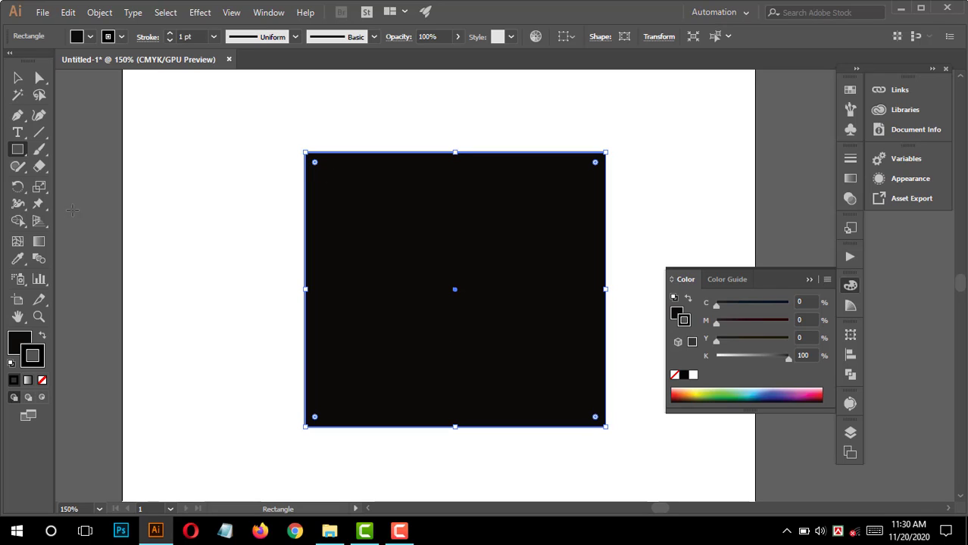
{"action": "left_click_drag", "start_coordinate": [15, 159], "coordinate": [95, 187]}
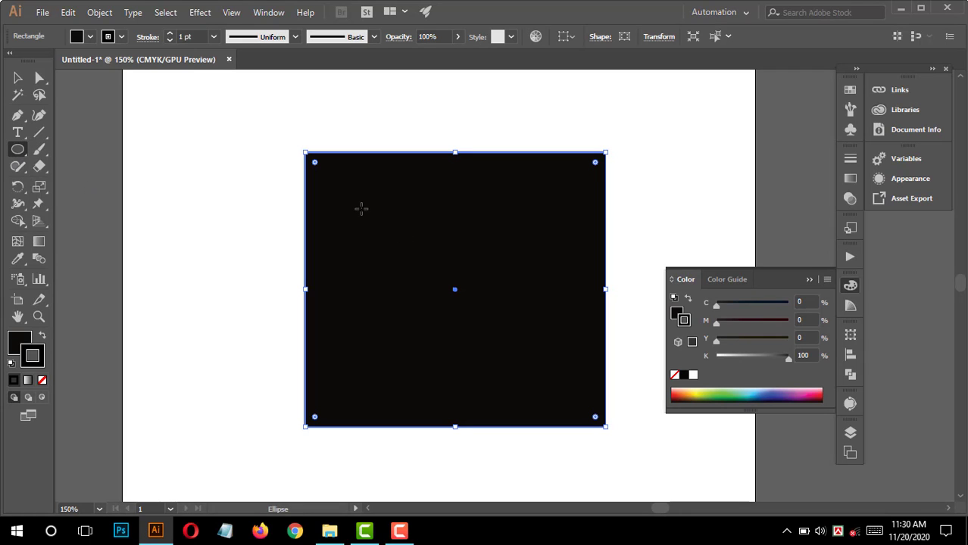
{"action": "left_click_drag", "start_coordinate": [321, 175], "coordinate": [593, 471]}
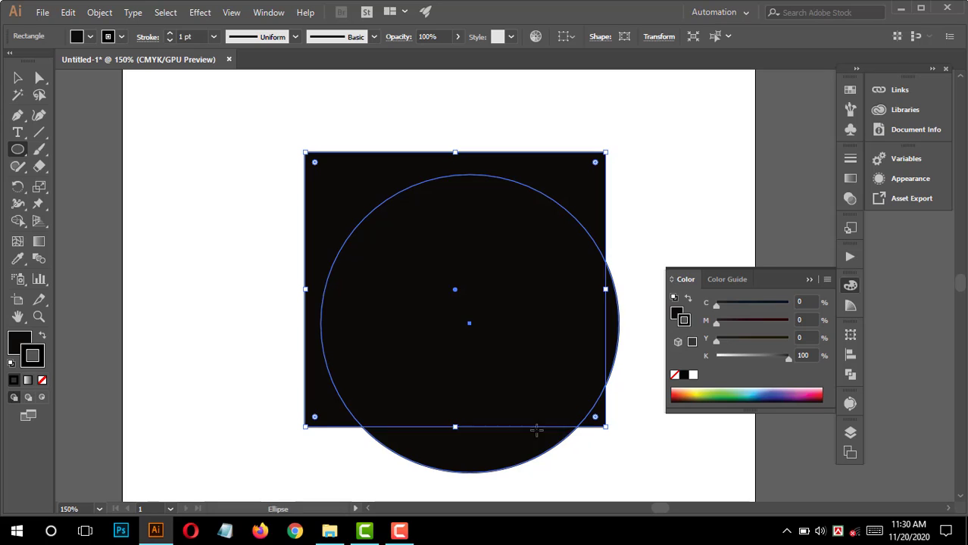
Center the circle over the square and enlarge it to about 307 pt so it extends past all four sides.
{"action": "left_click", "coordinate": [19, 78]}
{"action": "left_click_drag", "start_coordinate": [492, 307], "coordinate": [477, 275]}
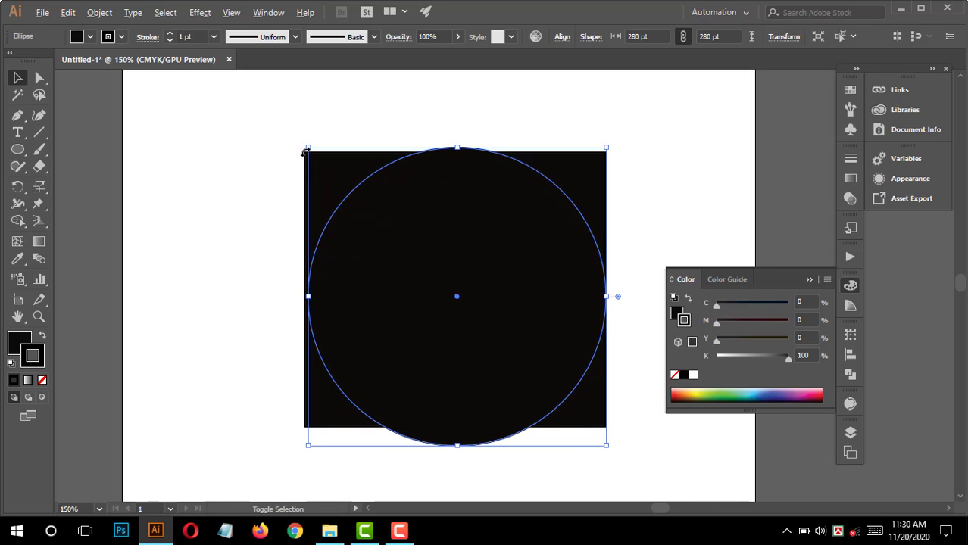
{"action": "left_click_drag", "start_coordinate": [308, 148], "coordinate": [295, 126]}
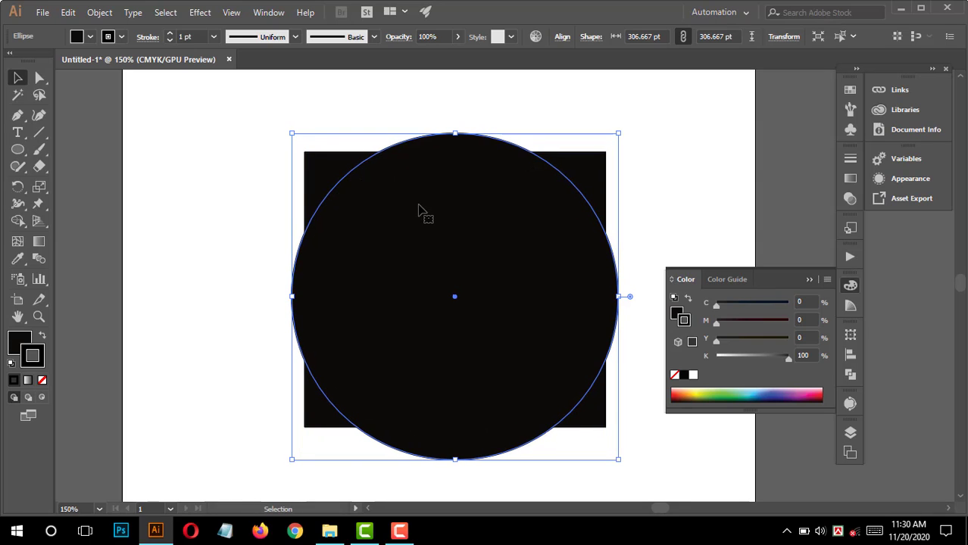
{"action": "key", "text": "Left"}
{"action": "key", "text": "Left"}
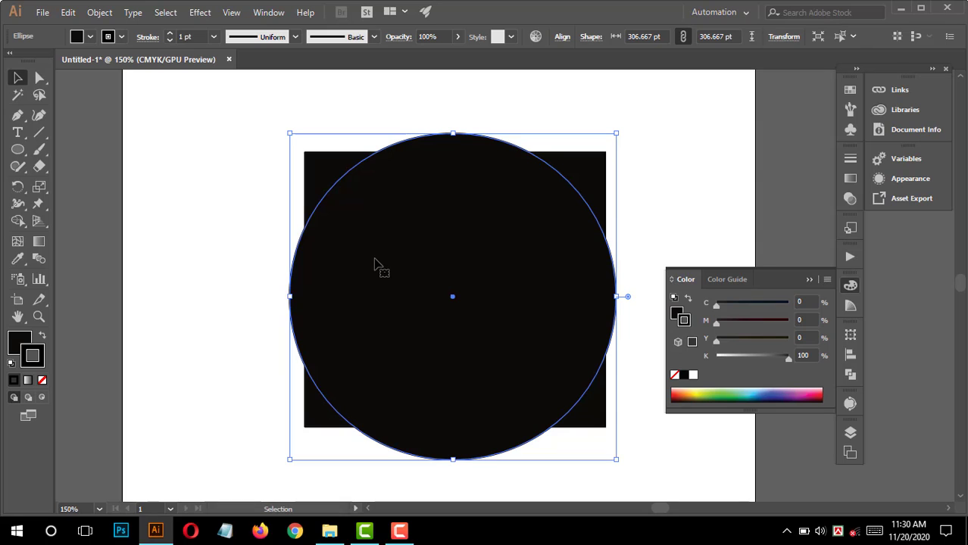
{"action": "key", "text": "ctrl+shift+bracketleft"}
{"action": "left_click", "coordinate": [648, 191]}
{"action": "left_click_drag", "start_coordinate": [668, 139], "coordinate": [319, 314]}
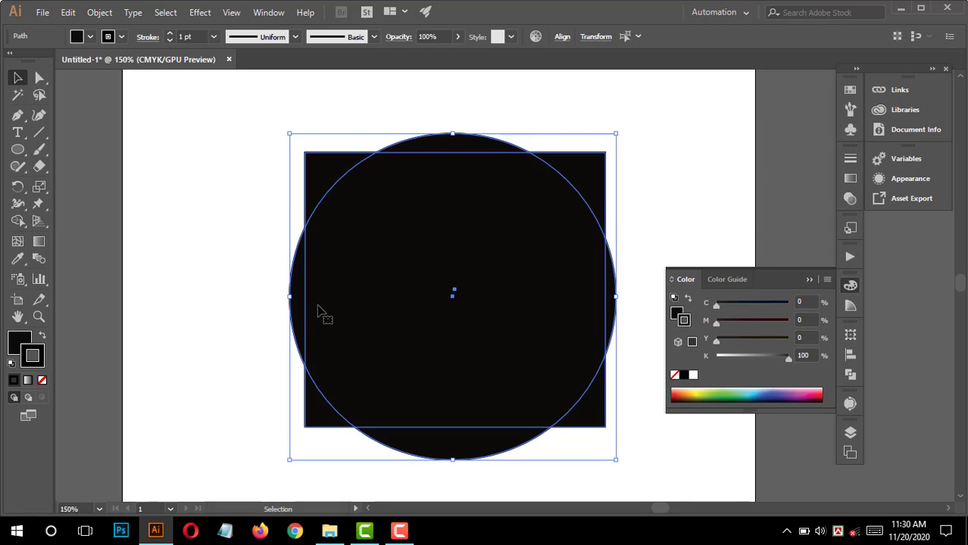
{"action": "left_click", "coordinate": [702, 172]}
{"action": "left_click", "coordinate": [525, 303]}
{"action": "left_click", "coordinate": [701, 391]}
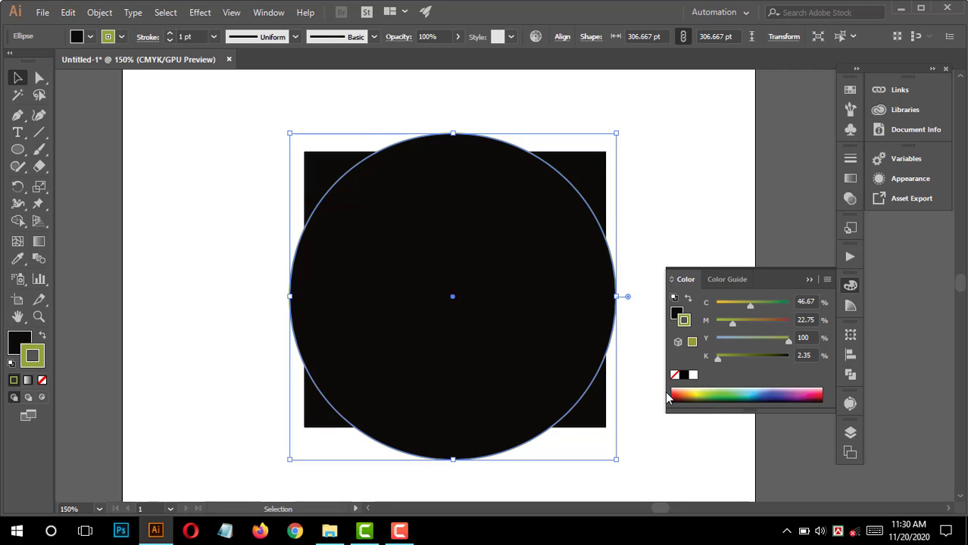
{"action": "key", "text": "ctrl+z"}
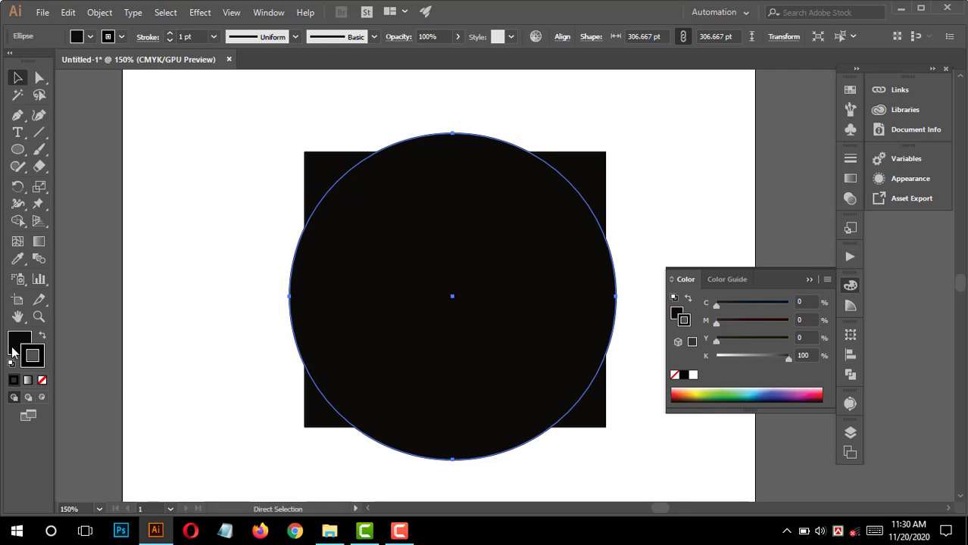
Fill the circle with a dark red to distinguish it from the black square.
{"action": "double_click", "coordinate": [13, 349]}
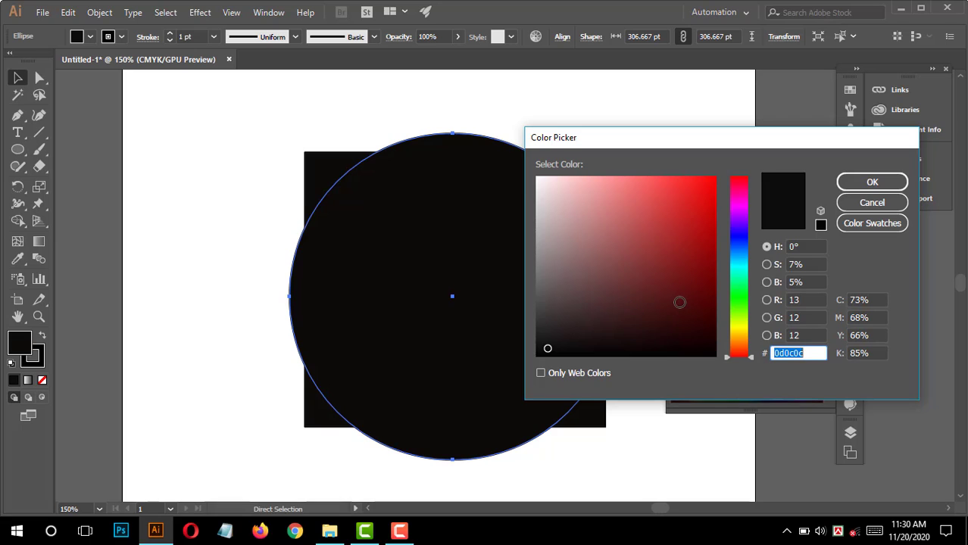
{"action": "double_click", "coordinate": [675, 301]}
Split the overlapping circle and square with the Pathfinder Divide operation and ungroup the pieces.
{"action": "left_click_drag", "start_coordinate": [212, 154], "coordinate": [613, 417]}
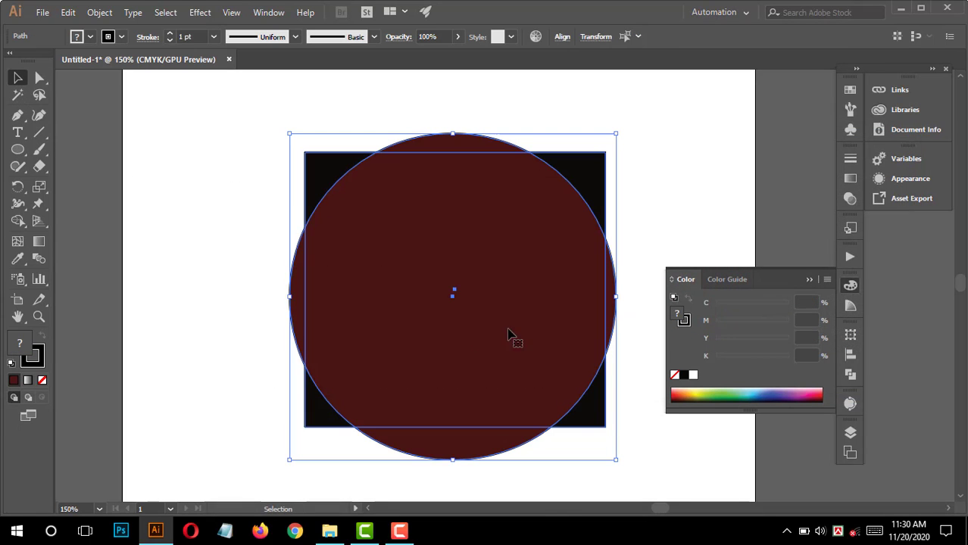
{"action": "left_click", "coordinate": [850, 375]}
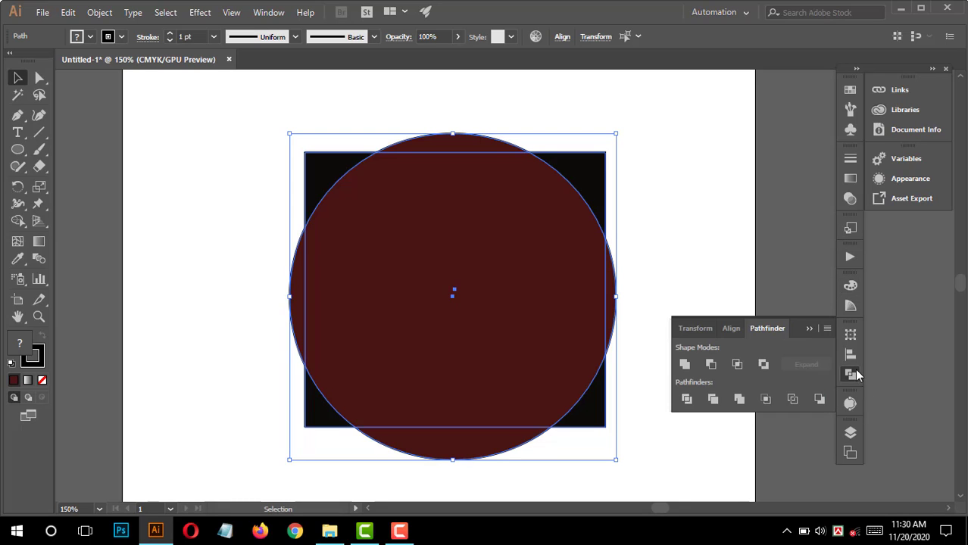
{"action": "left_click", "coordinate": [687, 400]}
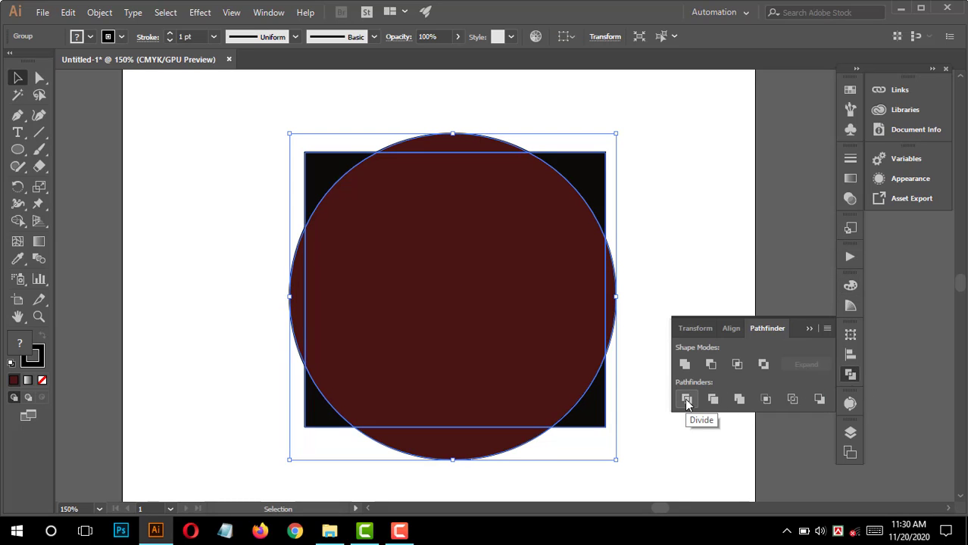
{"action": "right_click", "coordinate": [437, 296]}
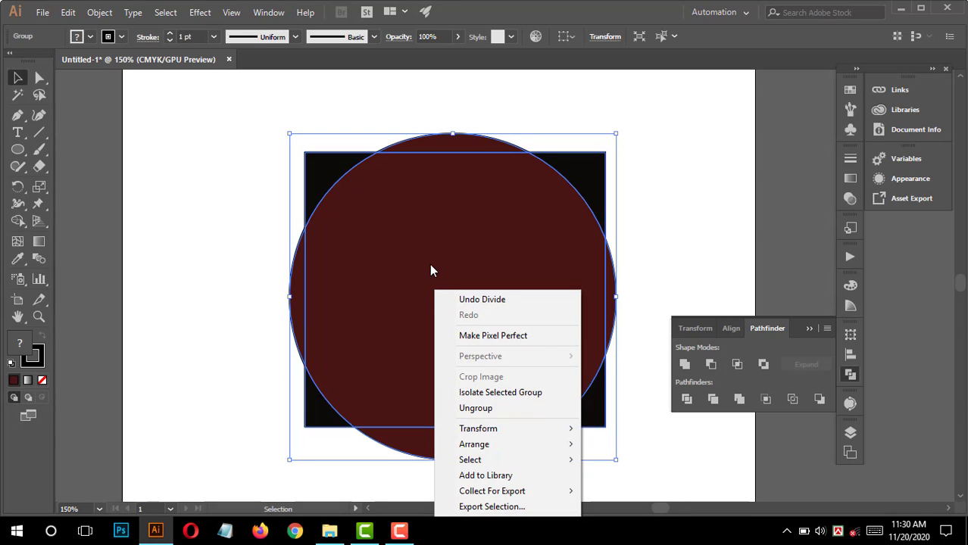
{"action": "left_click", "coordinate": [474, 408]}
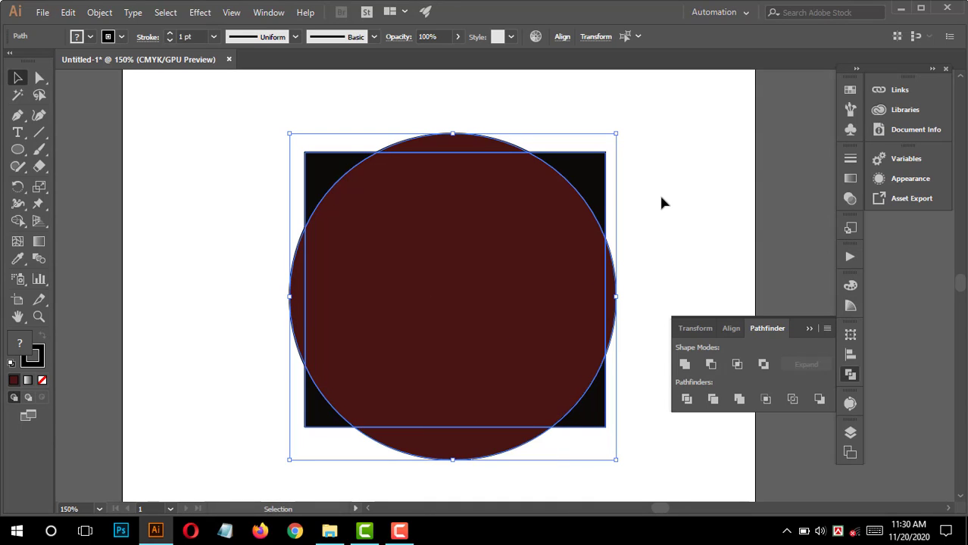
Delete all the dark red circle pieces, keeping only the four black corner shapes.
{"action": "left_click_drag", "start_coordinate": [646, 287], "coordinate": [260, 305]}
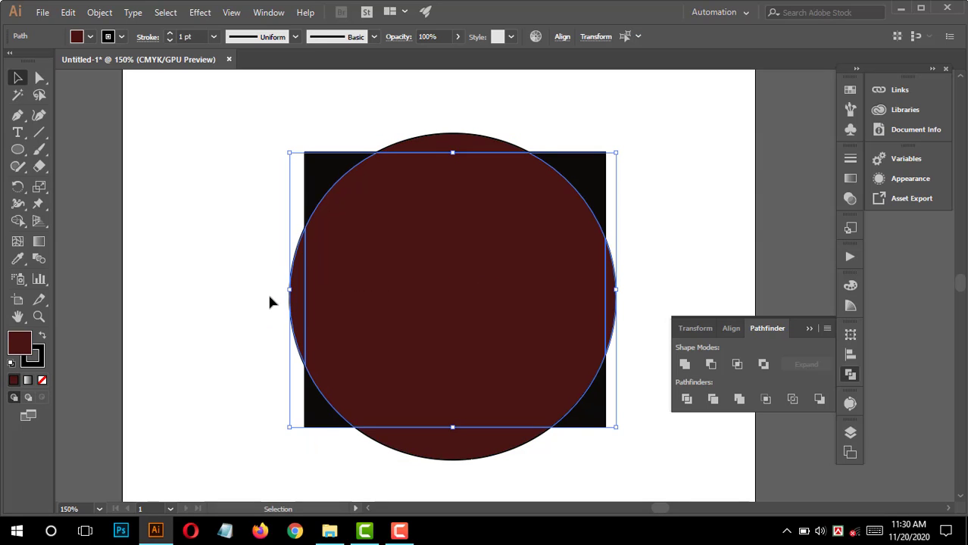
{"action": "key", "text": "Delete"}
{"action": "left_click_drag", "start_coordinate": [462, 104], "coordinate": [402, 460]}
{"action": "key", "text": "Delete"}
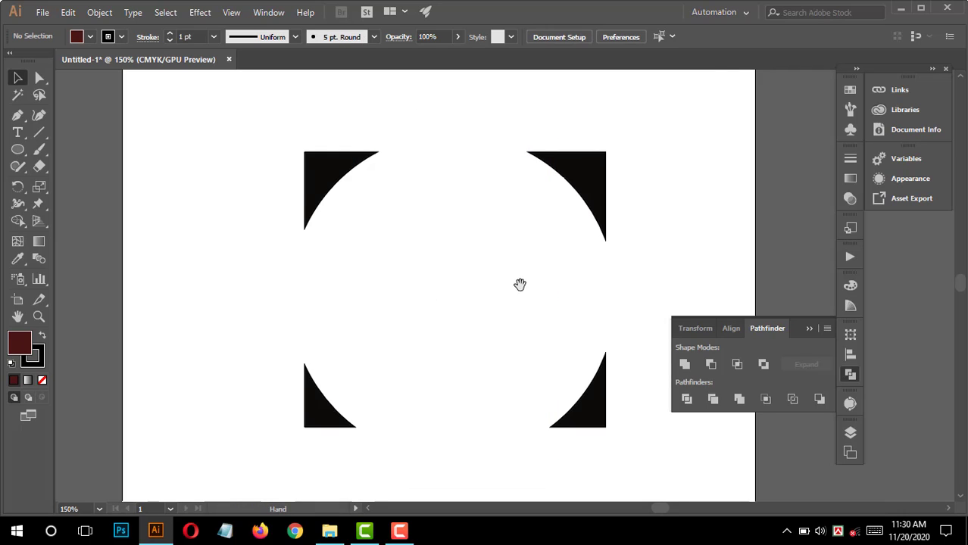
Draw a horizontal line across the empty middle, slightly wider than the frame formed by the four corners.
{"action": "left_click_drag", "start_coordinate": [519, 281], "coordinate": [485, 252]}
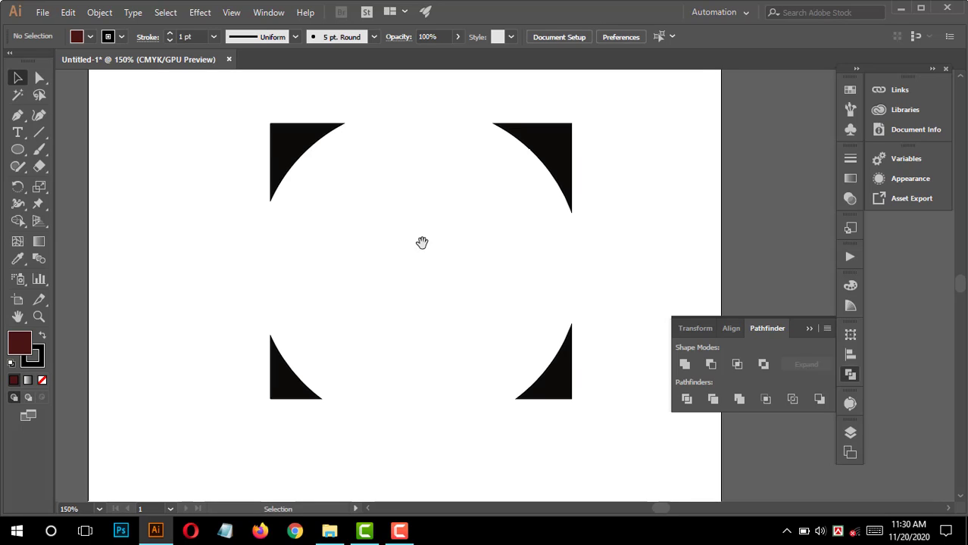
{"action": "left_click_drag", "start_coordinate": [422, 243], "coordinate": [415, 283]}
{"action": "left_click", "coordinate": [35, 141]}
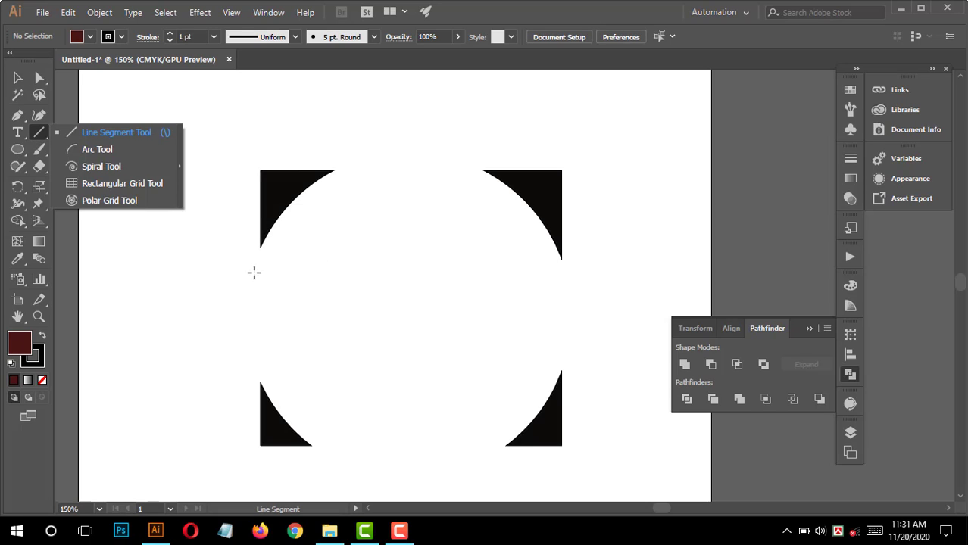
{"action": "left_click_drag", "start_coordinate": [247, 270], "coordinate": [619, 304]}
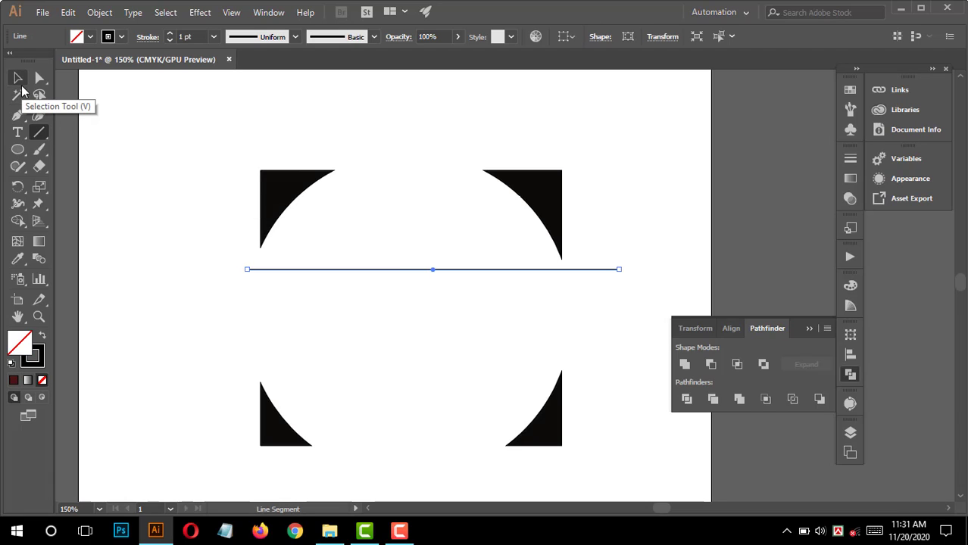
Duplicate the horizontal line a short distance straight below the original.
{"action": "left_click", "coordinate": [20, 87]}
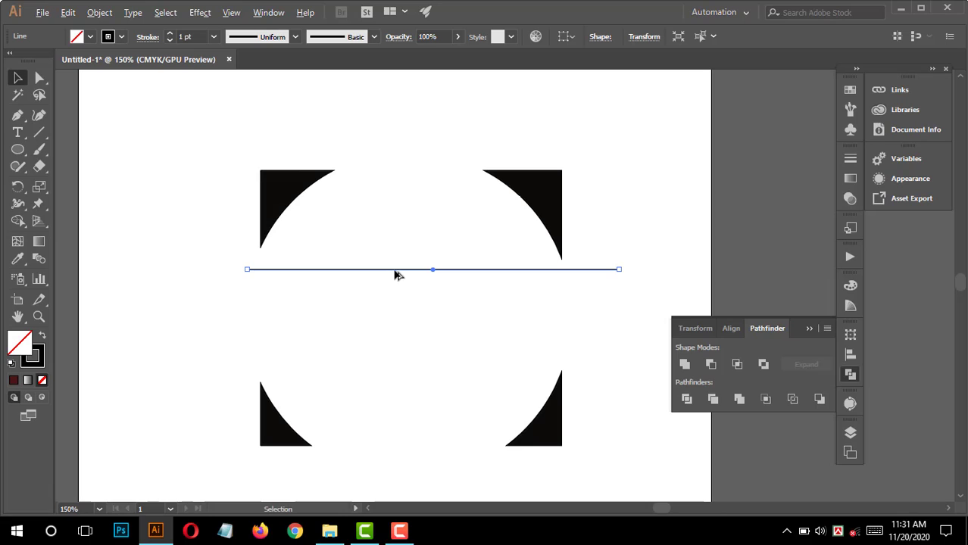
{"action": "left_click_drag", "start_coordinate": [395, 275], "coordinate": [392, 329]}
{"action": "left_click", "coordinate": [394, 331]}
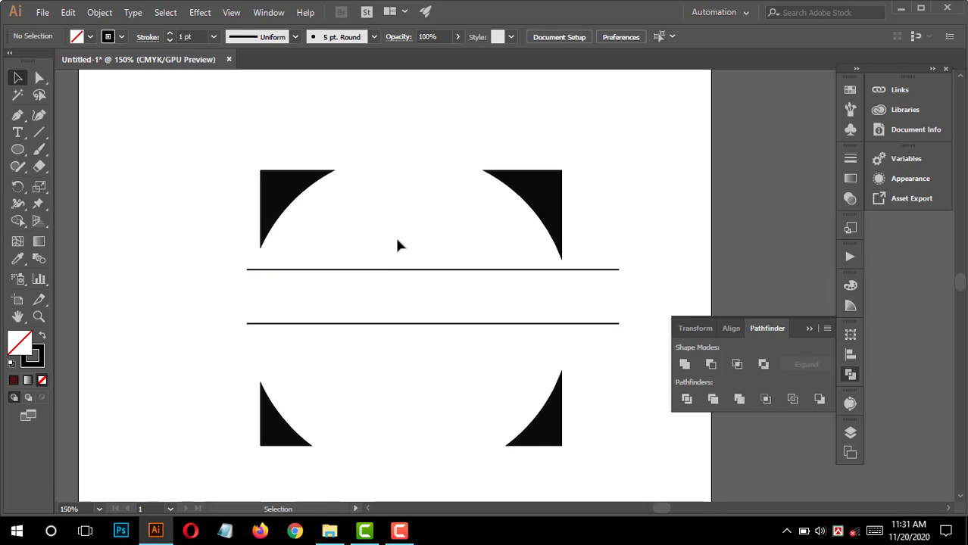
Nudge both horizontal lines together left and down to center them among the four corner shapes.
{"action": "left_click_drag", "start_coordinate": [400, 245], "coordinate": [398, 354]}
{"action": "key", "text": "Left"}
{"action": "key", "text": "Left"}
{"action": "key", "text": "Left"}
{"action": "key", "text": "Left"}
{"action": "key", "text": "Left"}
{"action": "key", "text": "Left"}
{"action": "key", "text": "Left"}
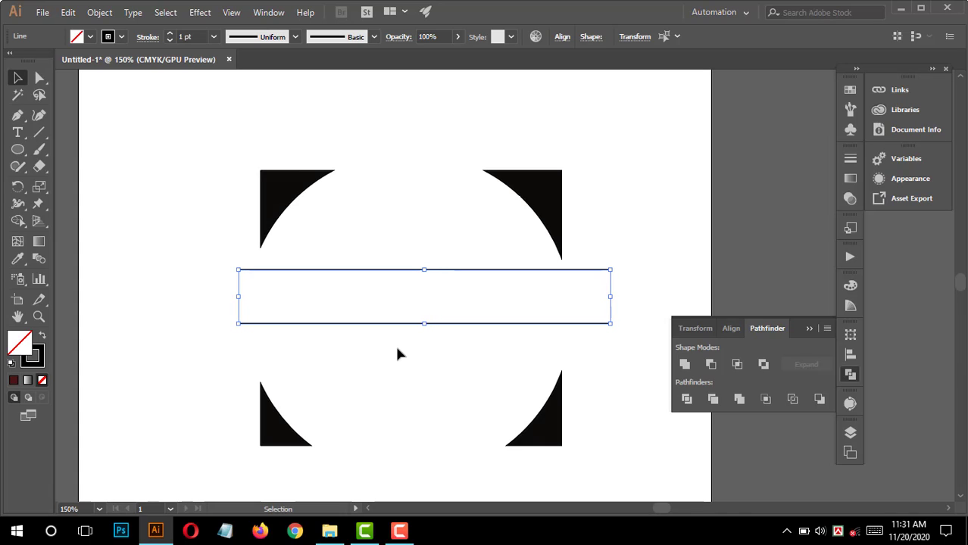
{"action": "key", "text": "Left"}
{"action": "key", "text": "Left"}
{"action": "key", "text": "Down"}
{"action": "key", "text": "Down"}
{"action": "key", "text": "Down"}
{"action": "key", "text": "Down"}
{"action": "key", "text": "Down"}
{"action": "key", "text": "Down"}
{"action": "key", "text": "Down"}
{"action": "key", "text": "Down"}
{"action": "key", "text": "Down"}
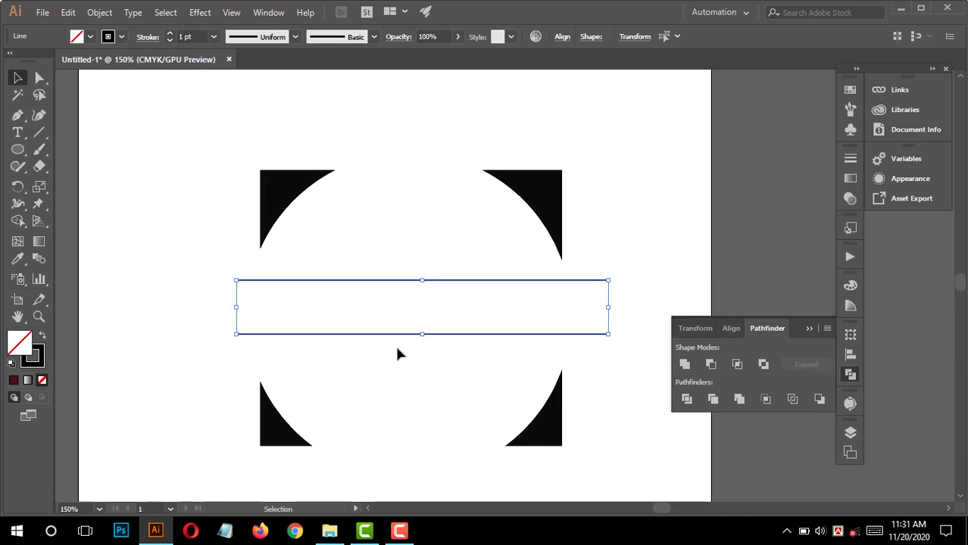
{"action": "key", "text": "Left"}
{"action": "key", "text": "Left"}
{"action": "key", "text": "Left"}
{"action": "key", "text": "Left"}
{"action": "key", "text": "Left"}
{"action": "key", "text": "Left"}
{"action": "key", "text": "Left"}
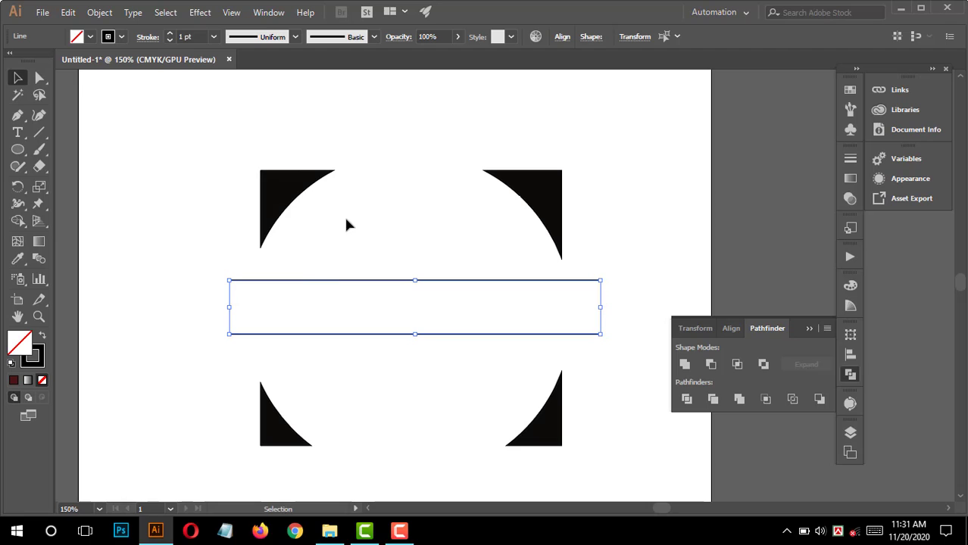
Add the text "WALTON COMPNY" between the two horizontal lines.
{"action": "left_click", "coordinate": [460, 261], "text": "ctrl"}
{"action": "left_click_drag", "start_coordinate": [434, 332], "coordinate": [455, 286]}
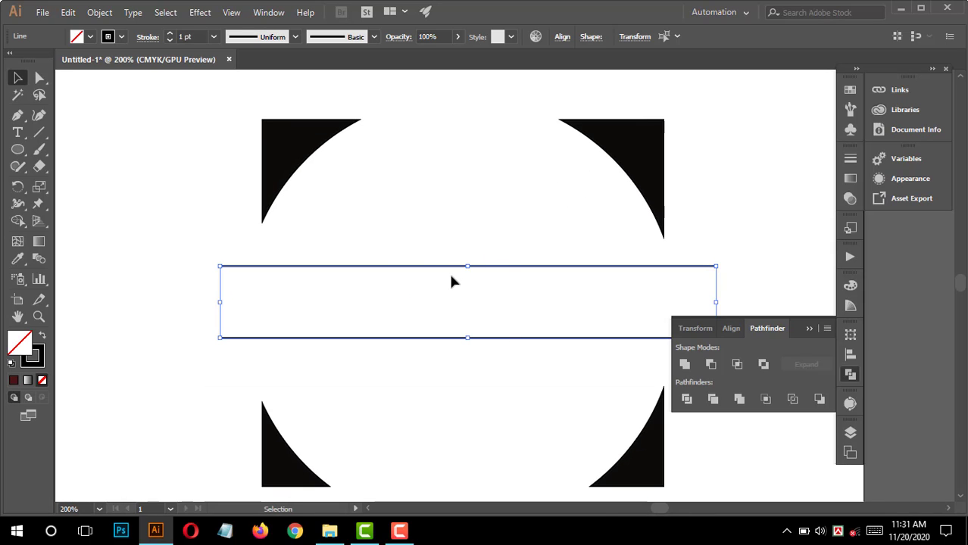
{"action": "key", "text": "space"}
{"action": "left_click_drag", "start_coordinate": [457, 286], "coordinate": [478, 193]}
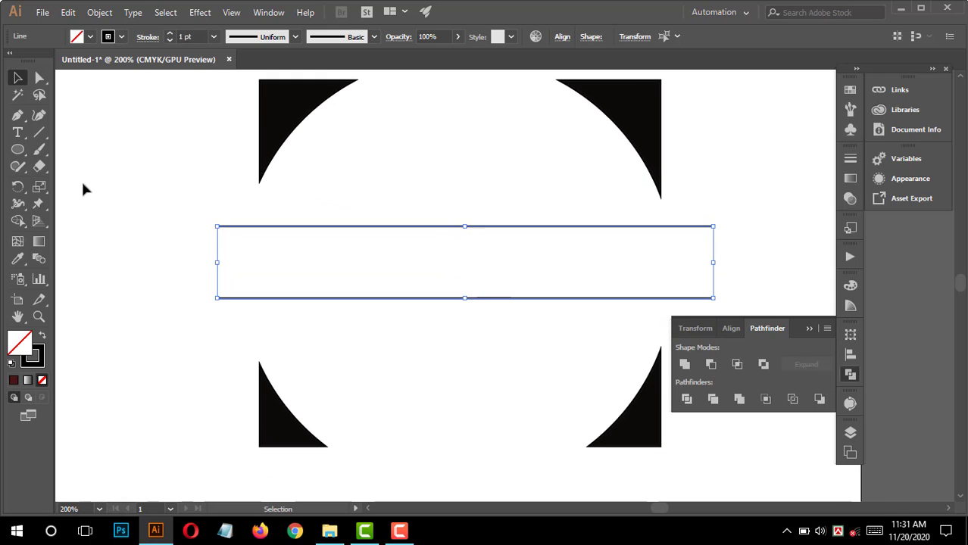
{"action": "left_click", "coordinate": [17, 133]}
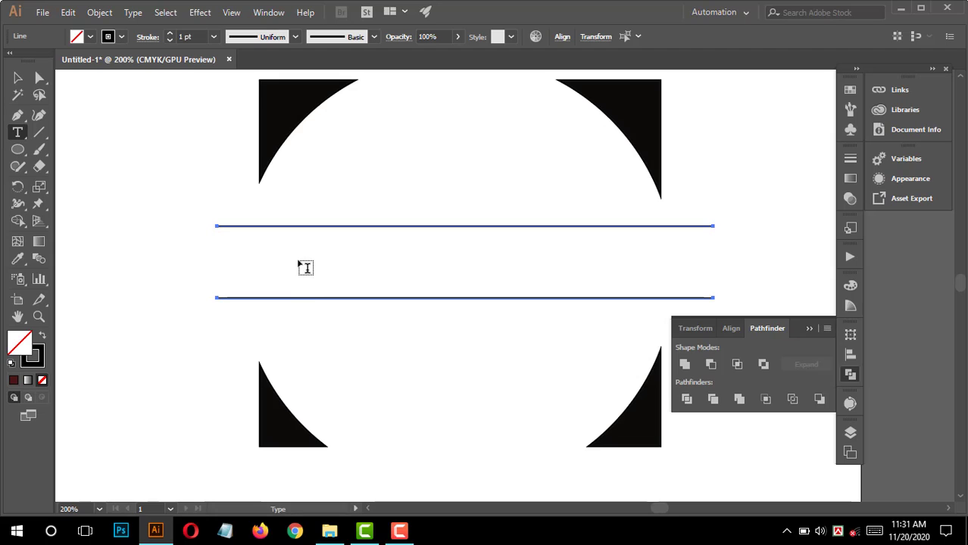
{"action": "left_click", "coordinate": [299, 262]}
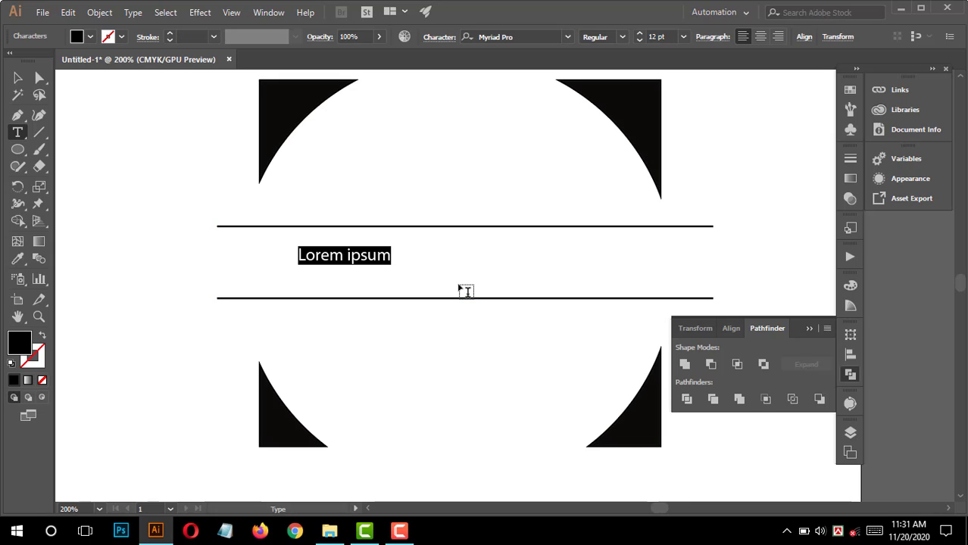
{"action": "type", "text": "wa"}
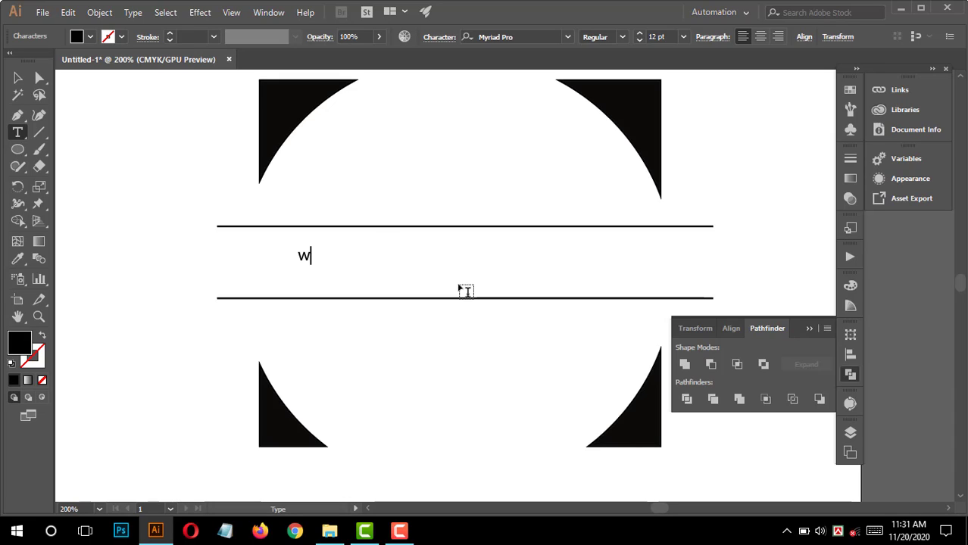
{"action": "key", "text": "BackSpace"}
{"action": "key", "text": "BackSpace"}
{"action": "type", "text": "WALTON"}
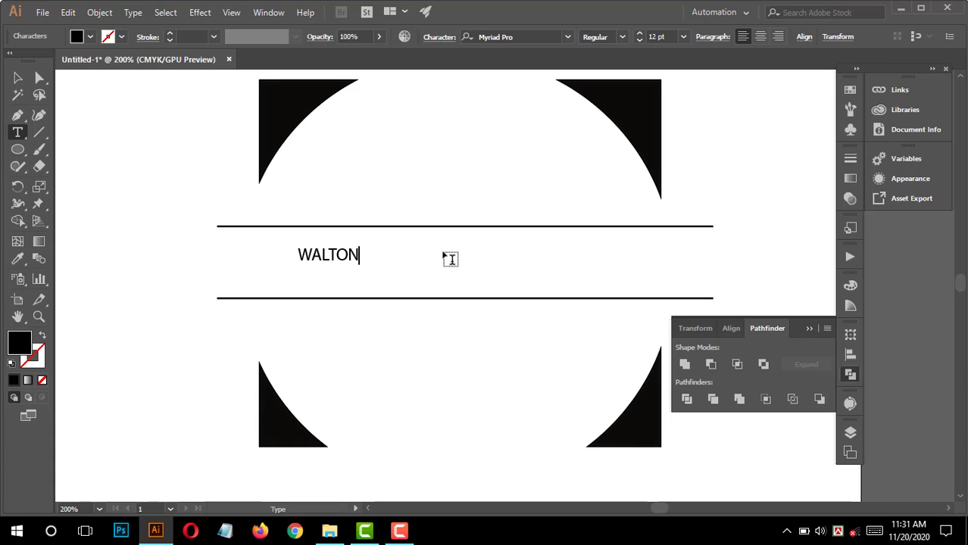
{"action": "type", "text": " COMP"}
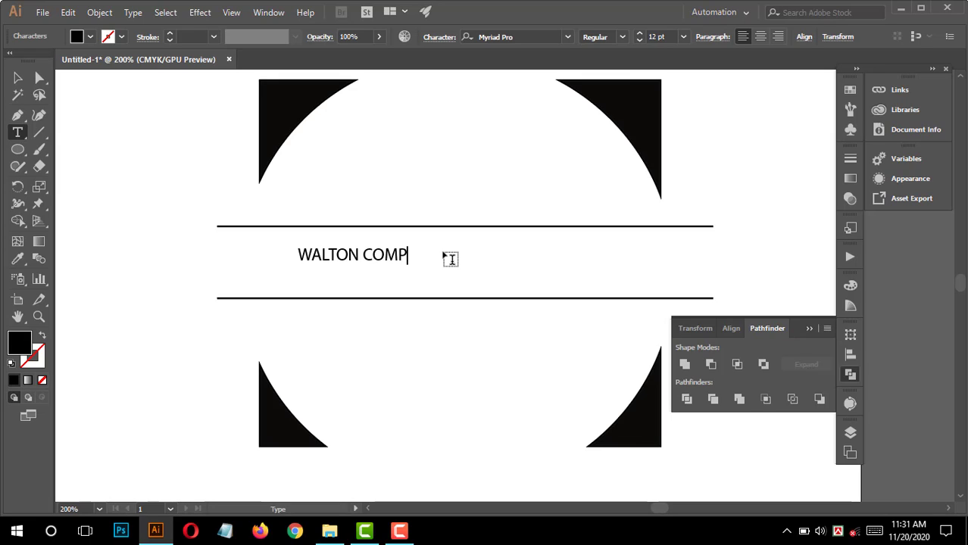
{"action": "type", "text": "NY"}
{"action": "left_click", "coordinate": [17, 79]}
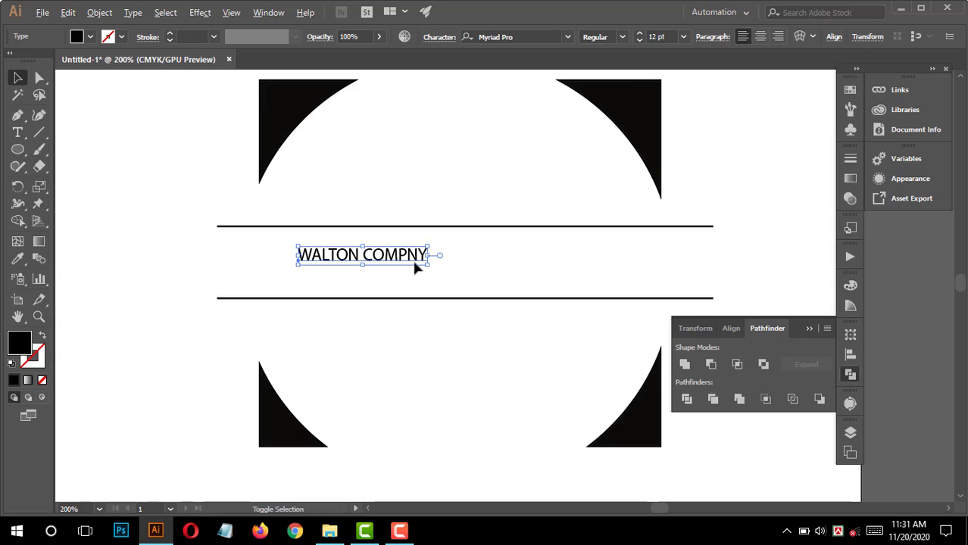
Enlarge the company name to about 45.59 pt and position it centrally between the two horizontal lines.
{"action": "left_click_drag", "start_coordinate": [431, 269], "coordinate": [754, 441]}
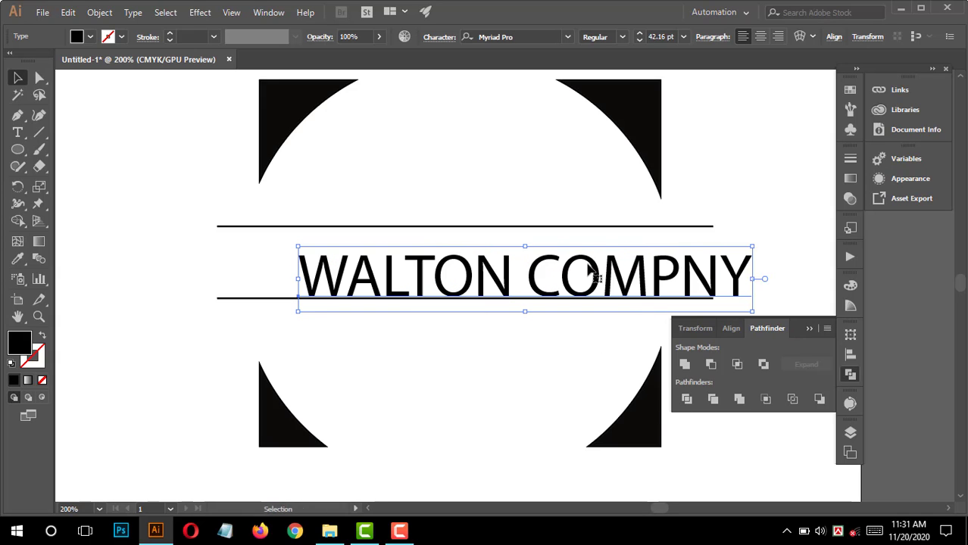
{"action": "left_click_drag", "start_coordinate": [588, 271], "coordinate": [538, 259]}
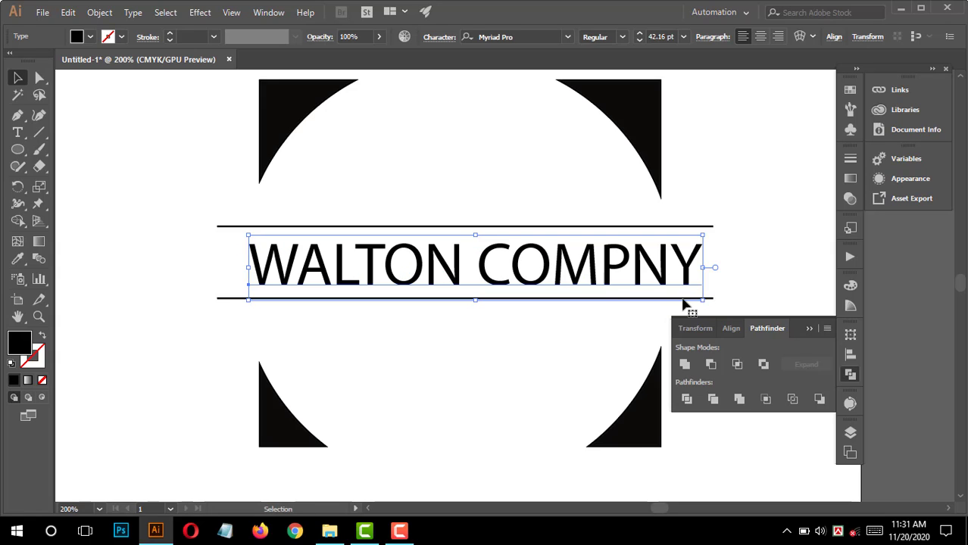
{"action": "left_click_drag", "start_coordinate": [707, 301], "coordinate": [721, 310]}
{"action": "key", "text": "Left"}
{"action": "key", "text": "Left"}
{"action": "key", "text": "Left"}
{"action": "key", "text": "Left"}
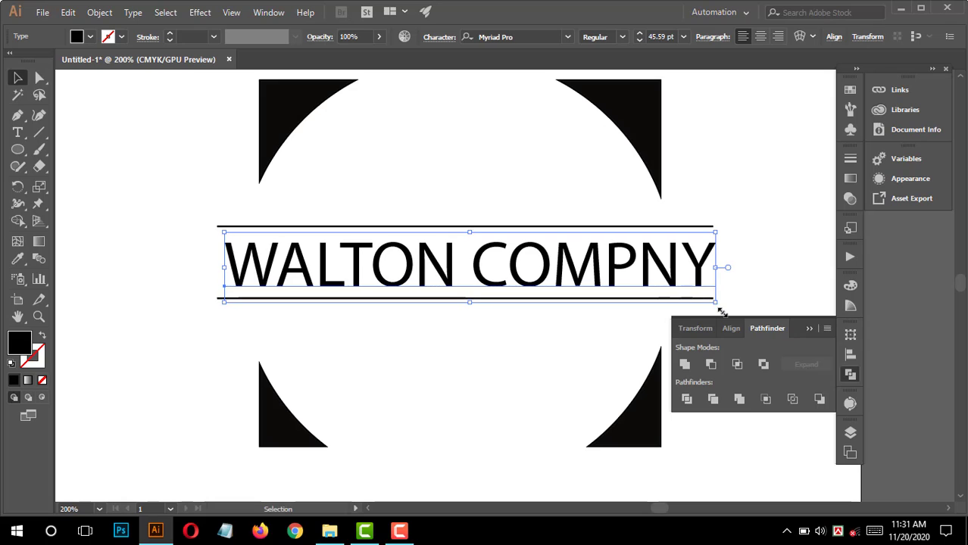
Try several fonts on the whole company name and set it to Bahnschrift.
{"action": "left_click", "coordinate": [17, 133]}
{"action": "left_click", "coordinate": [456, 265]}
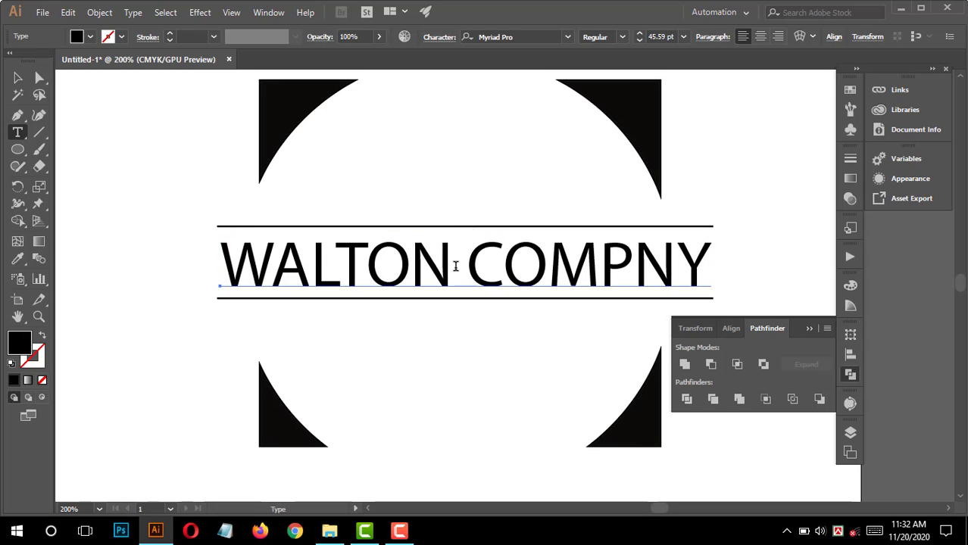
{"action": "key", "text": "ctrl+a"}
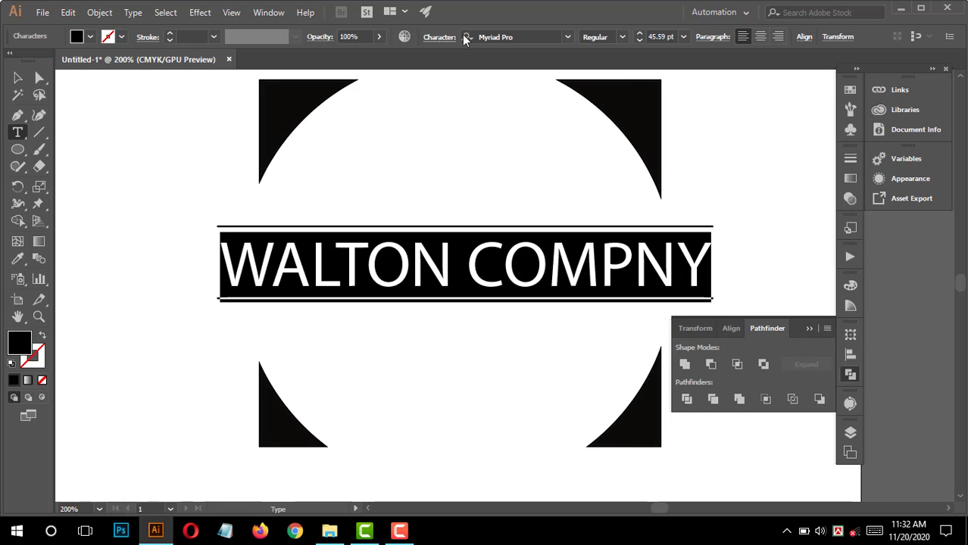
{"action": "left_click", "coordinate": [547, 35]}
{"action": "key", "text": "Down"}
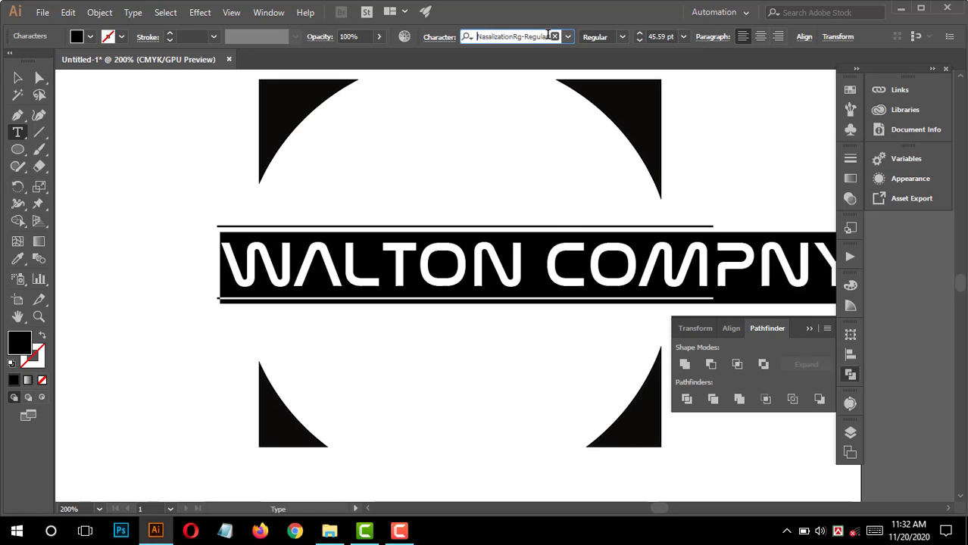
{"action": "key", "text": "Up"}
{"action": "key", "text": "Up"}
{"action": "key", "text": "Up"}
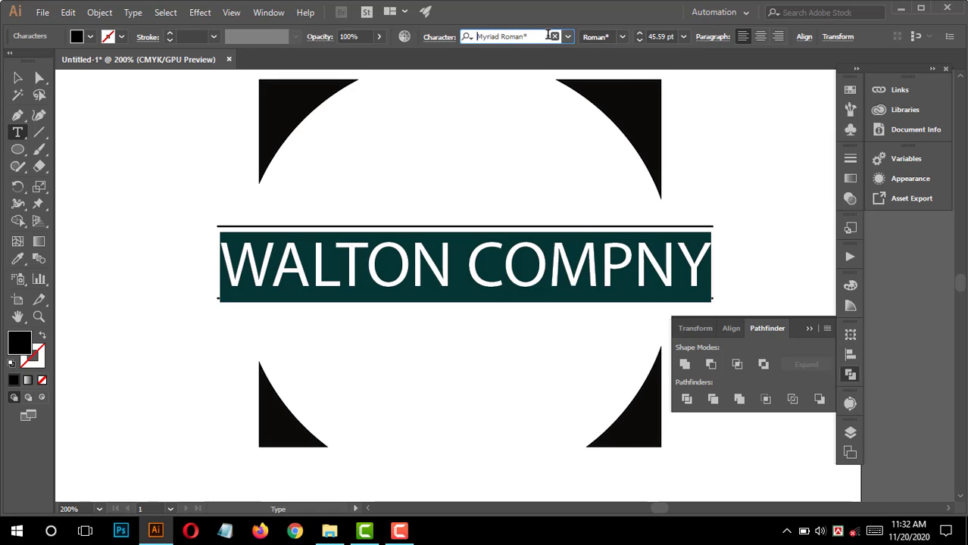
{"action": "key", "text": "Up"}
{"action": "key", "text": "Down"}
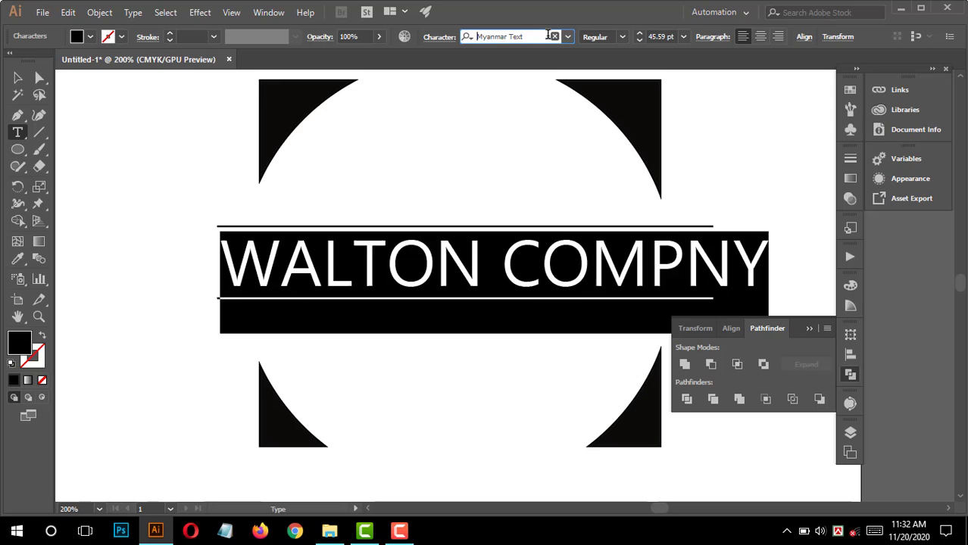
{"action": "key", "text": "Down"}
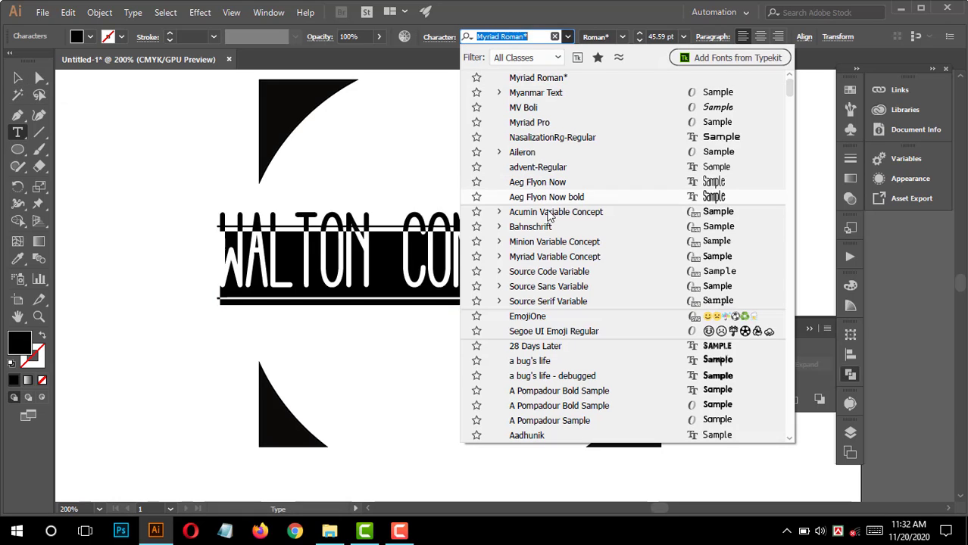
{"action": "left_click", "coordinate": [554, 227]}
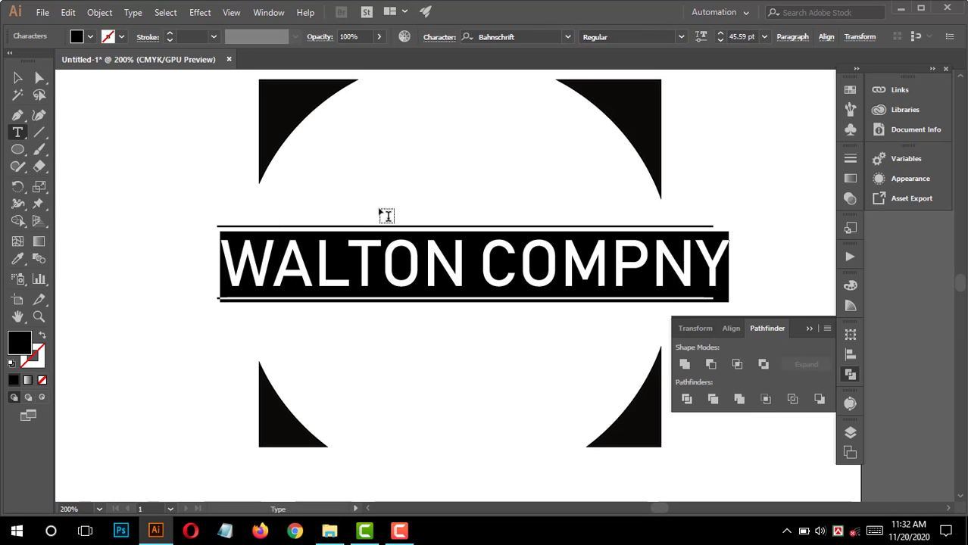
Nudge the company name slightly left so it is centered on the two horizontal lines.
{"action": "left_click", "coordinate": [18, 78]}
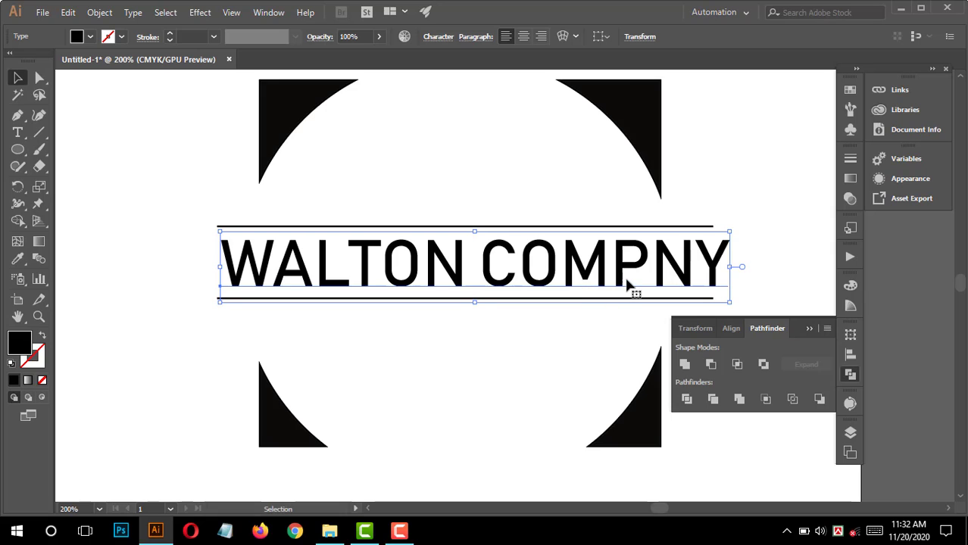
{"action": "key", "text": "Left"}
{"action": "key", "text": "Left"}
{"action": "key", "text": "Left"}
{"action": "key", "text": "Left"}
{"action": "key", "text": "Left"}
{"action": "left_click", "coordinate": [790, 192]}
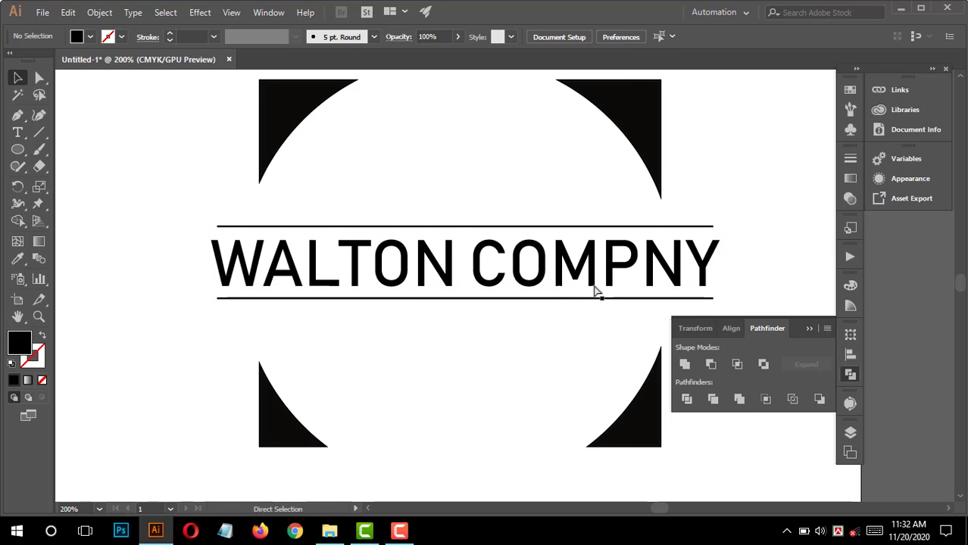
Delete the two black corner shapes below the company name.
{"action": "left_click", "coordinate": [551, 303], "text": "ctrl+alt"}
{"action": "left_click_drag", "start_coordinate": [572, 275], "coordinate": [584, 277]}
{"action": "left_click_drag", "start_coordinate": [483, 272], "coordinate": [492, 225]}
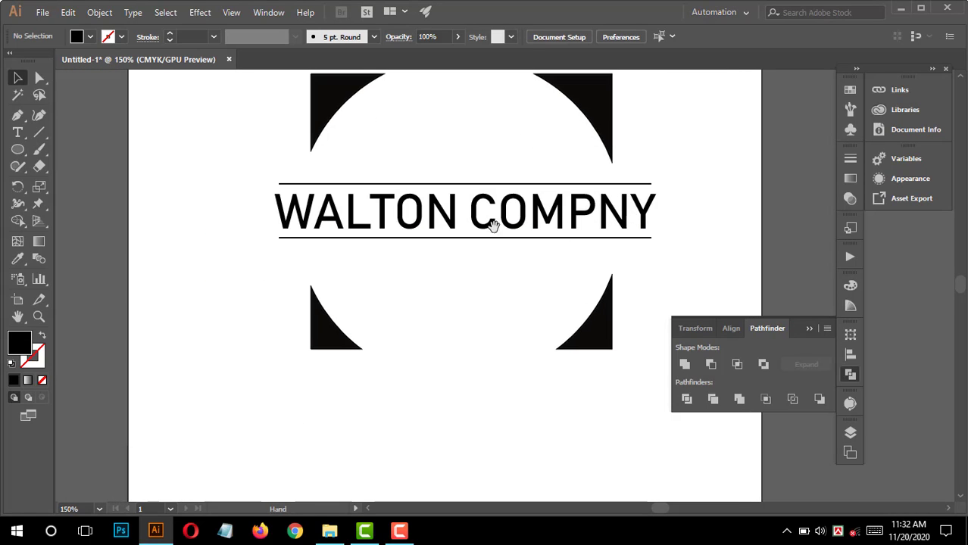
{"action": "left_click_drag", "start_coordinate": [495, 303], "coordinate": [408, 360]}
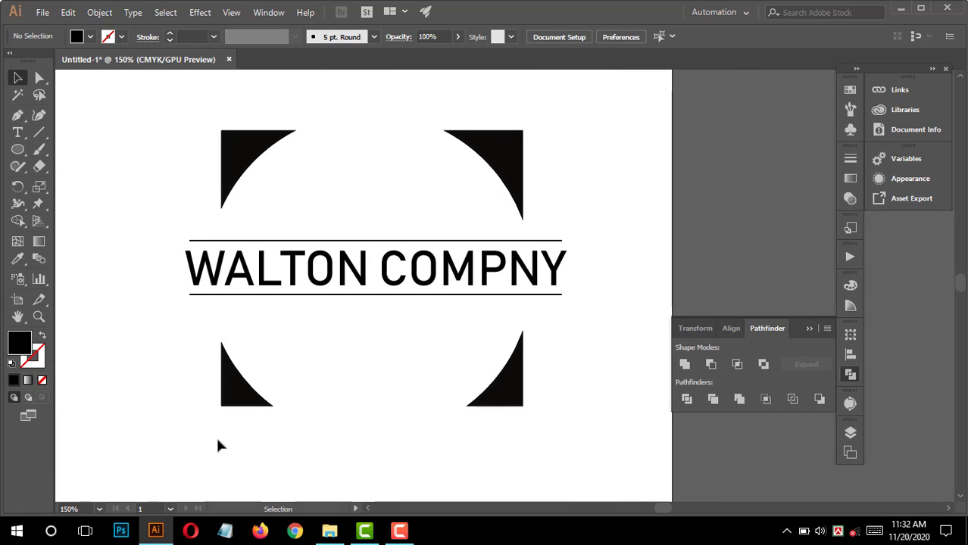
{"action": "left_click", "coordinate": [255, 372]}
{"action": "key", "text": "Delete"}
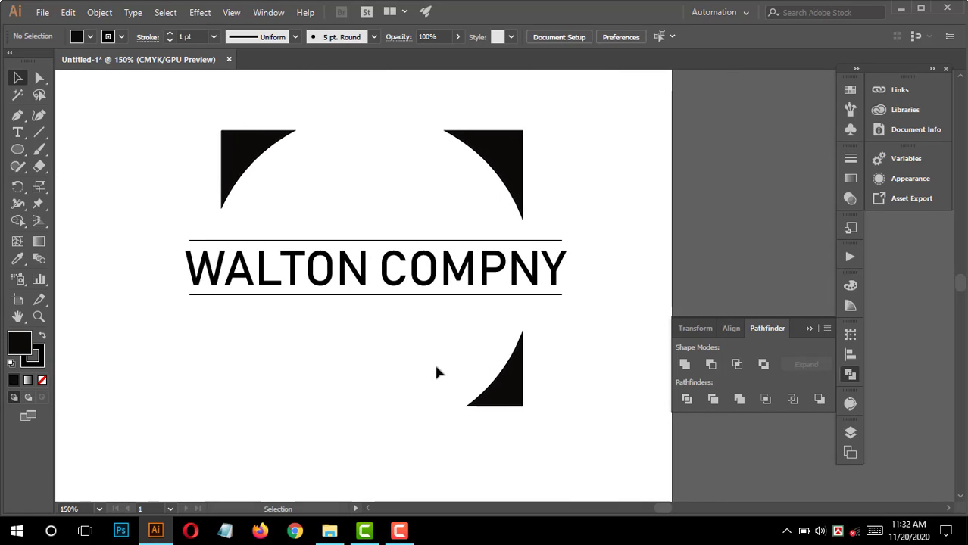
{"action": "left_click", "coordinate": [504, 383]}
{"action": "key", "text": "Delete"}
Move the two remaining corner shapes together straight down until they sit just above the upper horizontal line.
{"action": "left_click", "coordinate": [484, 216], "text": "ctrl"}
{"action": "left_click_drag", "start_coordinate": [571, 121], "coordinate": [596, 216]}
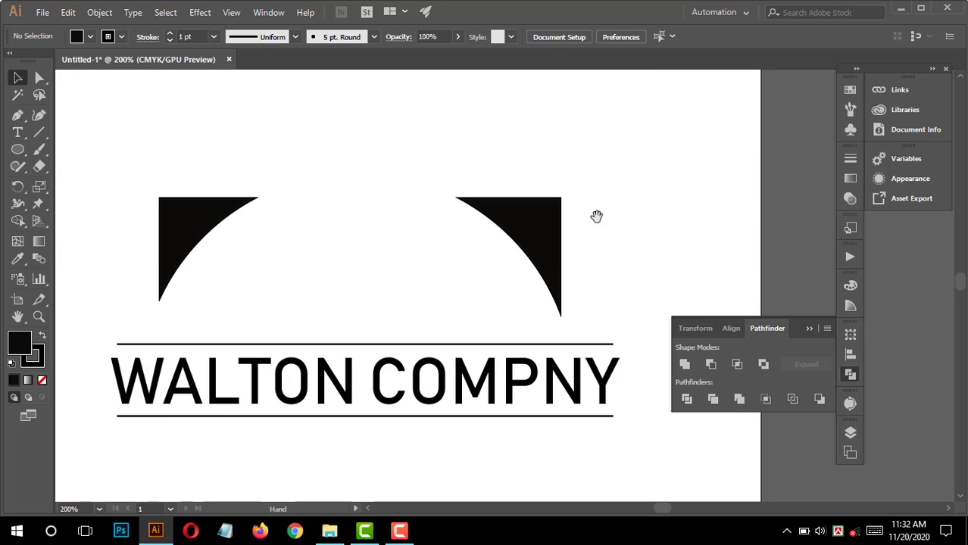
{"action": "left_click_drag", "start_coordinate": [573, 169], "coordinate": [124, 277]}
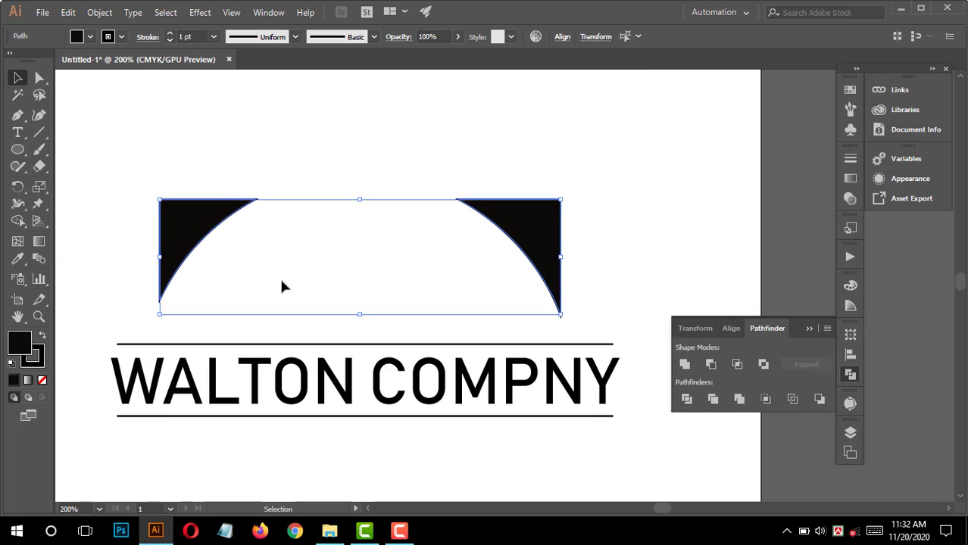
{"action": "key", "text": "Down"}
{"action": "key", "text": "Down"}
{"action": "key", "text": "Down"}
{"action": "key", "text": "Down"}
{"action": "key", "text": "Down"}
{"action": "key", "text": "Down"}
{"action": "key", "text": "Down"}
{"action": "key", "text": "Down"}
{"action": "key", "text": "Down"}
{"action": "key", "text": "Down"}
{"action": "key", "text": "Down"}
{"action": "key", "text": "Down"}
{"action": "key", "text": "Down"}
{"action": "key", "text": "Down"}
{"action": "key", "text": "Down"}
{"action": "left_click", "coordinate": [571, 194]}
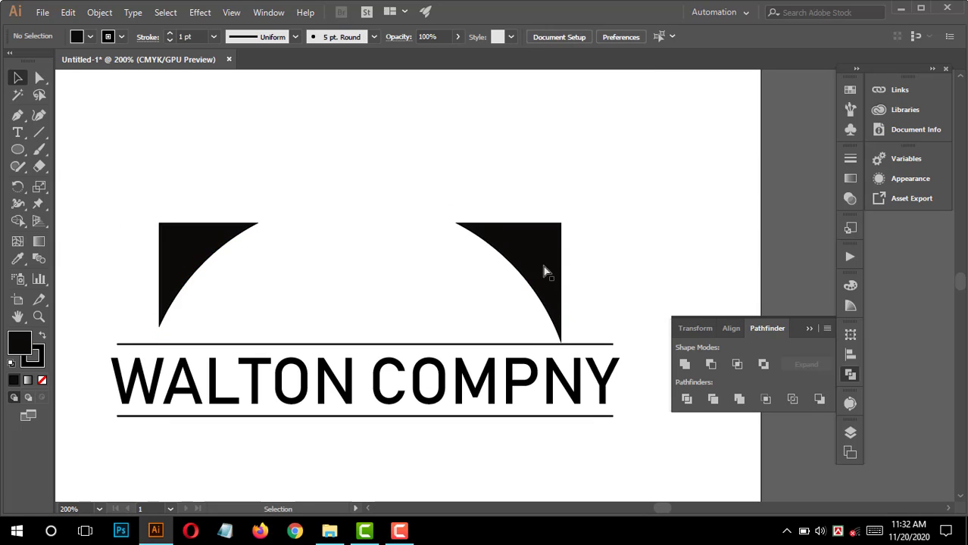
{"action": "left_click", "coordinate": [475, 304], "text": "ctrl+alt"}
{"action": "left_click", "coordinate": [475, 304], "text": "ctrl+alt"}
{"action": "left_click_drag", "start_coordinate": [527, 334], "coordinate": [551, 378]}
{"action": "left_click", "coordinate": [534, 324], "text": "ctrl"}
{"action": "left_click_drag", "start_coordinate": [592, 236], "coordinate": [572, 278]}
{"action": "left_click_drag", "start_coordinate": [458, 287], "coordinate": [462, 247]}
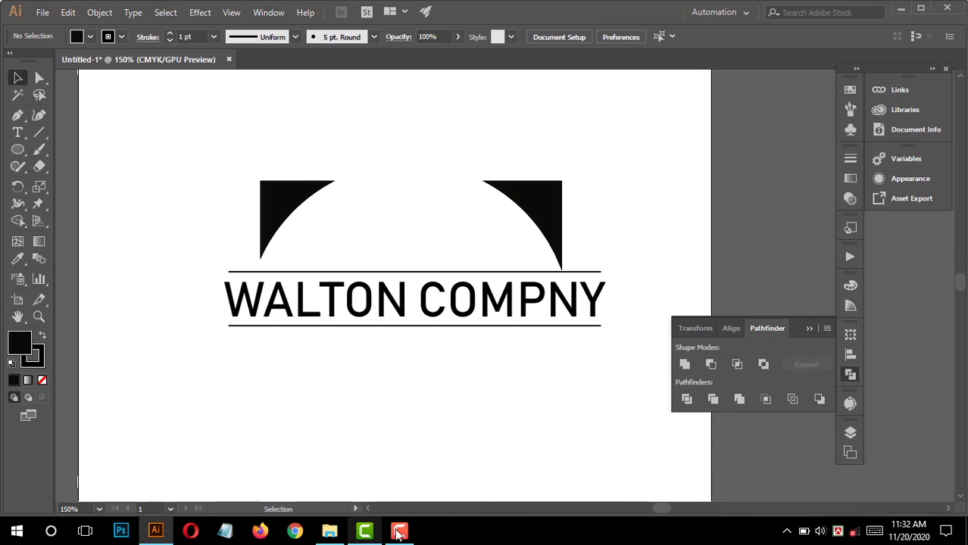
{"action": "left_click", "coordinate": [399, 532]}
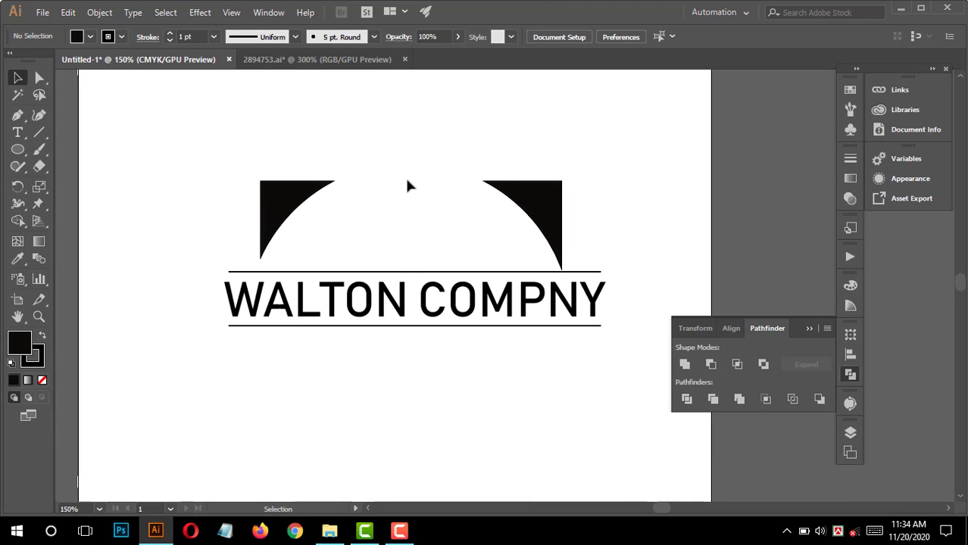
Copy the gold ornamental "YOUR TEXT" frame from 2894753.ai into the logo document.
{"action": "left_click_drag", "start_coordinate": [434, 154], "coordinate": [362, 226]}
{"action": "left_click", "coordinate": [348, 59]}
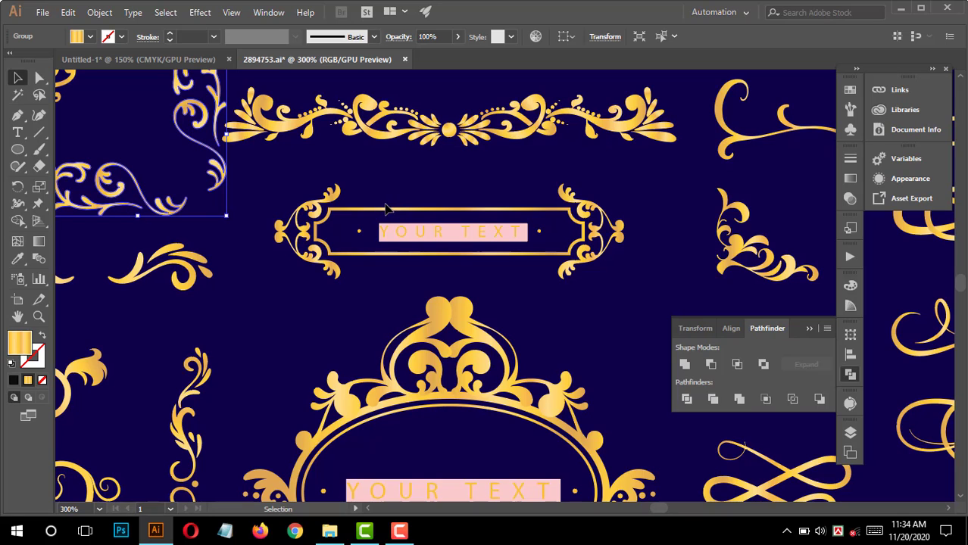
{"action": "left_click_drag", "start_coordinate": [388, 214], "coordinate": [458, 255]}
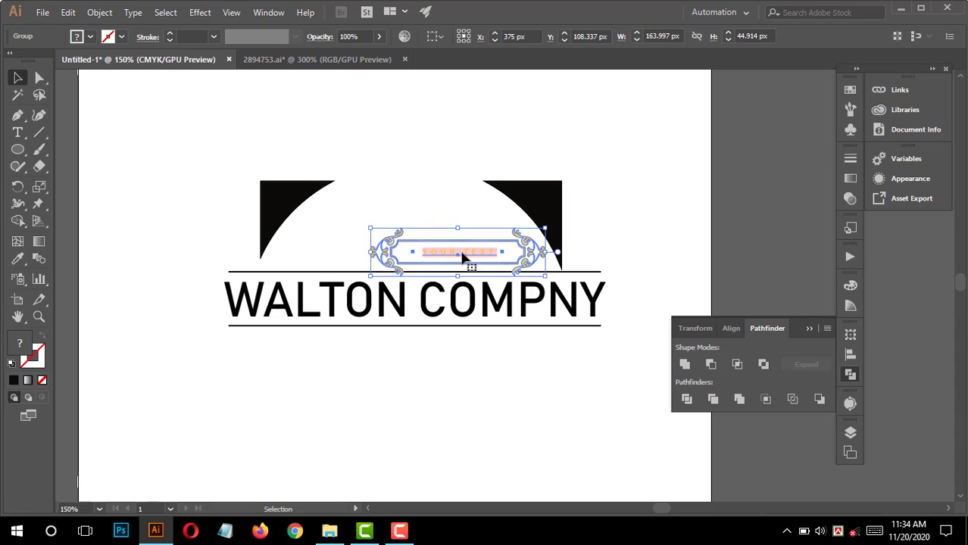
Enlarge the pasted gold frame to about 264 pt wide and place it below the company name.
{"action": "left_click_drag", "start_coordinate": [546, 276], "coordinate": [597, 308]}
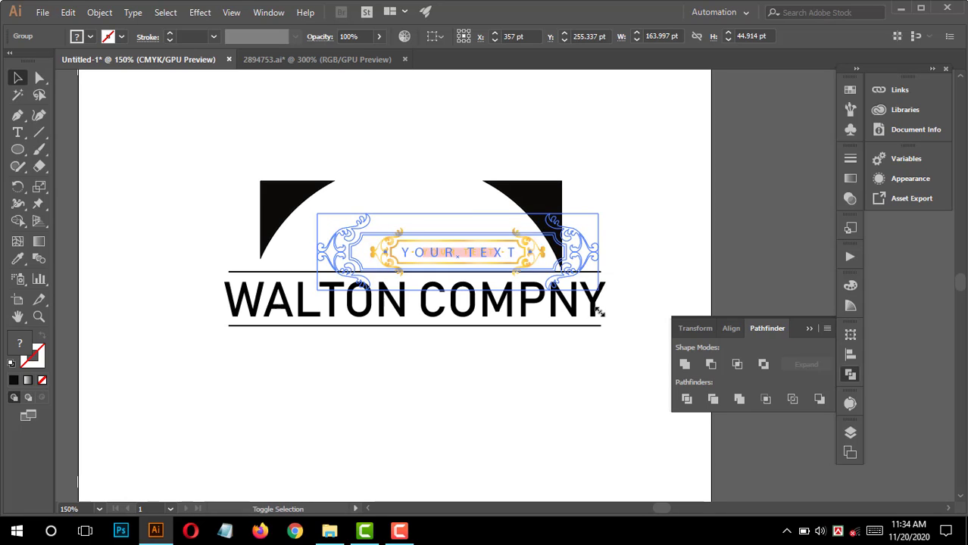
{"action": "left_click_drag", "start_coordinate": [525, 240], "coordinate": [454, 382]}
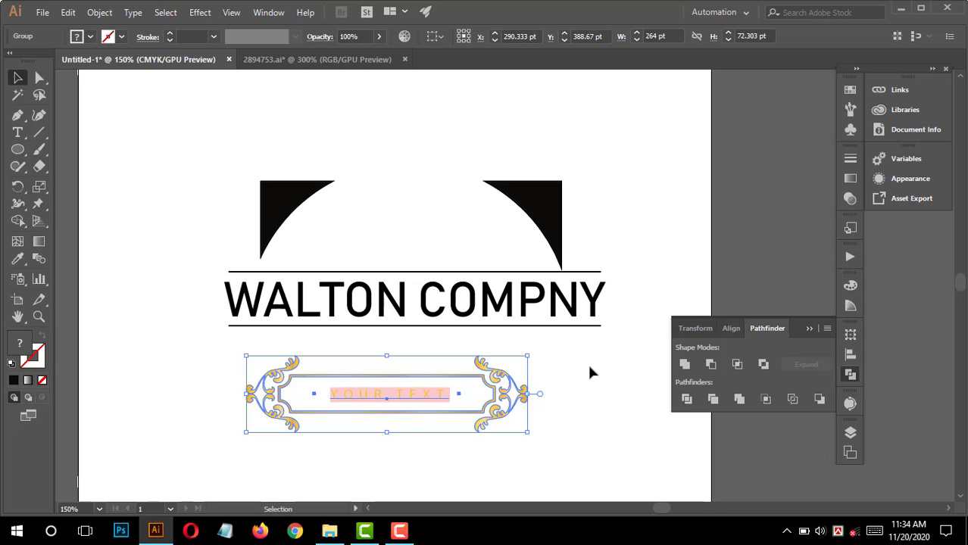
{"action": "left_click", "coordinate": [542, 382]}
Ungroup the gold frame and delete its "YOUR TEXT" placeholder together with the two dots beside it.
{"action": "left_click", "coordinate": [438, 408]}
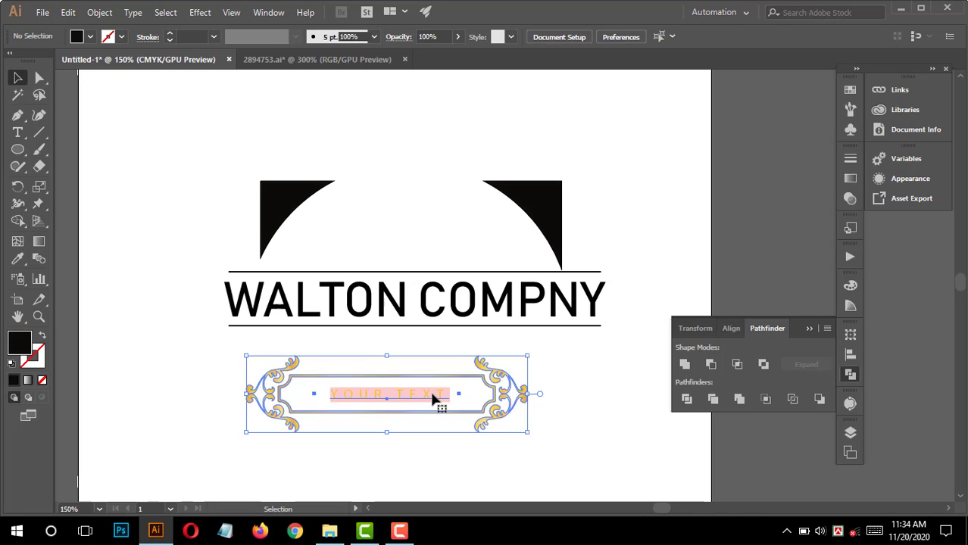
{"action": "right_click", "coordinate": [437, 407]}
{"action": "left_click", "coordinate": [480, 283]}
{"action": "left_click", "coordinate": [623, 433]}
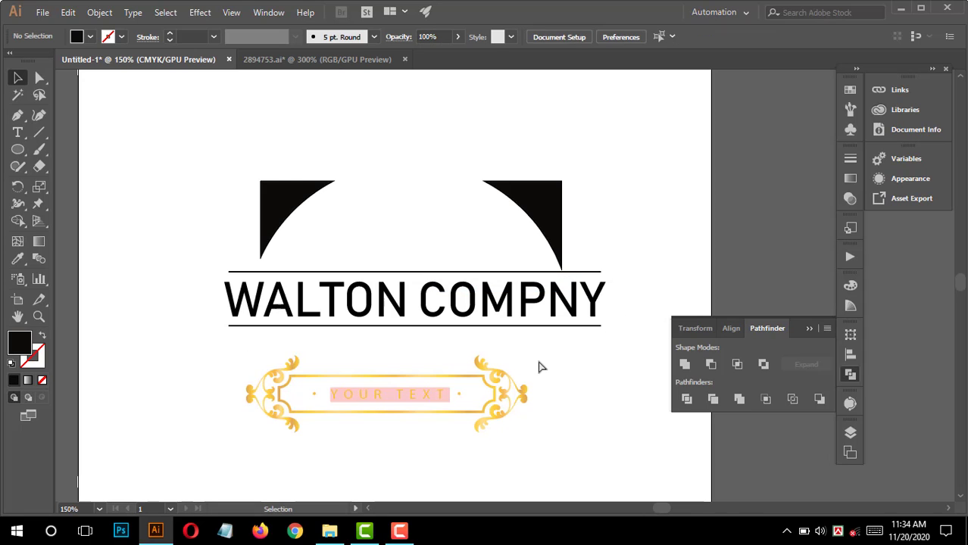
{"action": "left_click", "coordinate": [518, 358], "text": "ctrl"}
{"action": "left_click", "coordinate": [518, 358], "text": "ctrl"}
{"action": "left_click", "coordinate": [518, 360], "text": "ctrl"}
{"action": "left_click_drag", "start_coordinate": [351, 241], "coordinate": [540, 303]}
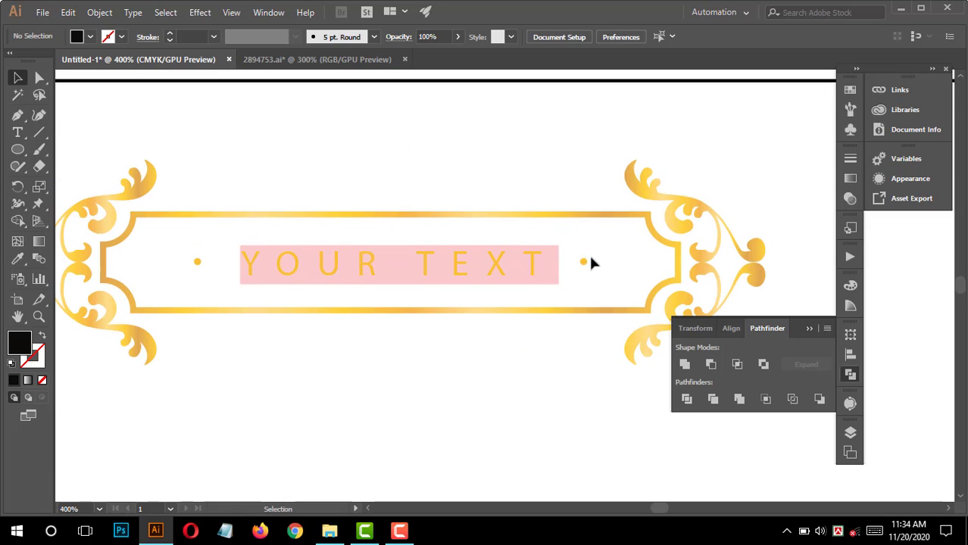
{"action": "left_click_drag", "start_coordinate": [604, 253], "coordinate": [180, 278]}
{"action": "key", "text": "Delete"}
Apply the frame's gold gradient to the company name text with the Eyedropper.
{"action": "left_click", "coordinate": [484, 255], "text": "ctrl+alt"}
{"action": "left_click", "coordinate": [485, 255], "text": "ctrl+alt"}
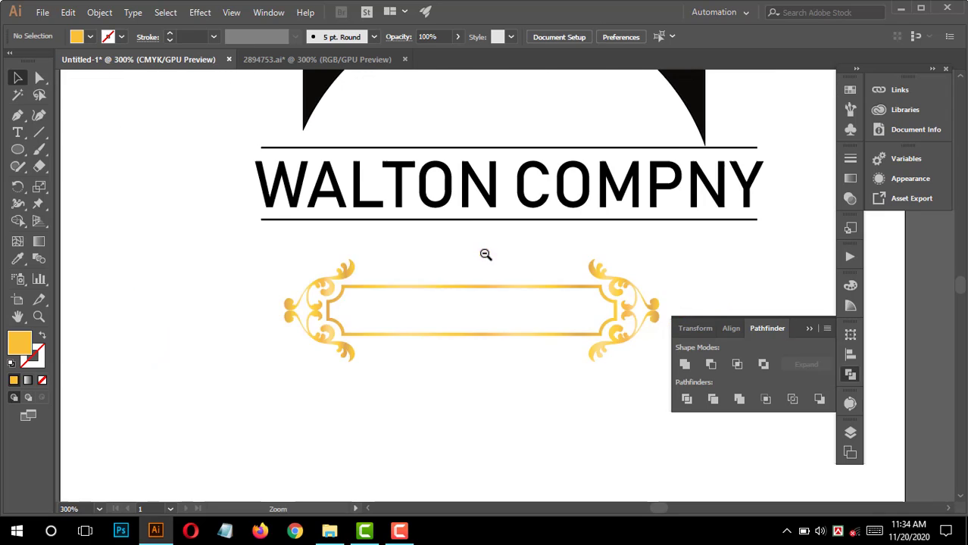
{"action": "left_click_drag", "start_coordinate": [486, 235], "coordinate": [473, 258]}
{"action": "left_click_drag", "start_coordinate": [194, 194], "coordinate": [339, 222]}
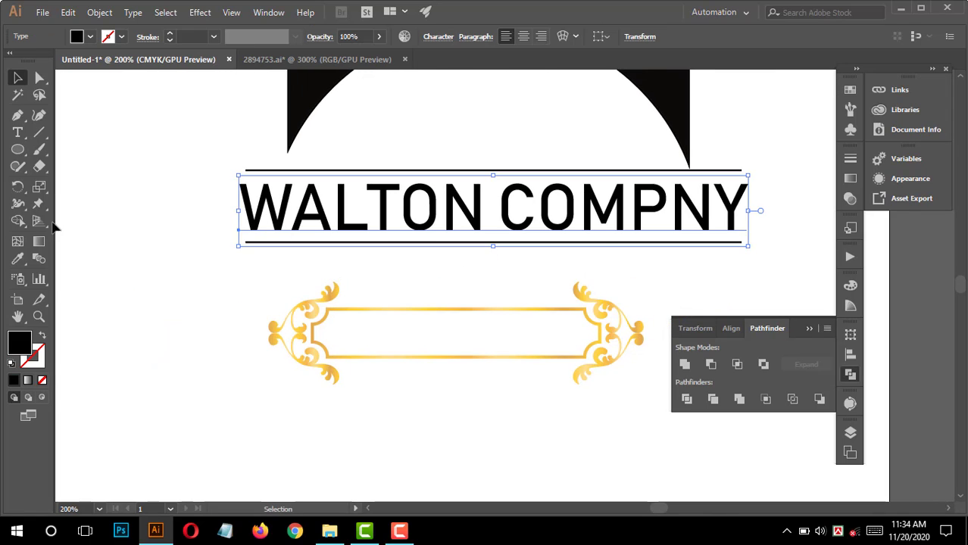
{"action": "left_click", "coordinate": [17, 259]}
{"action": "left_click", "coordinate": [309, 302]}
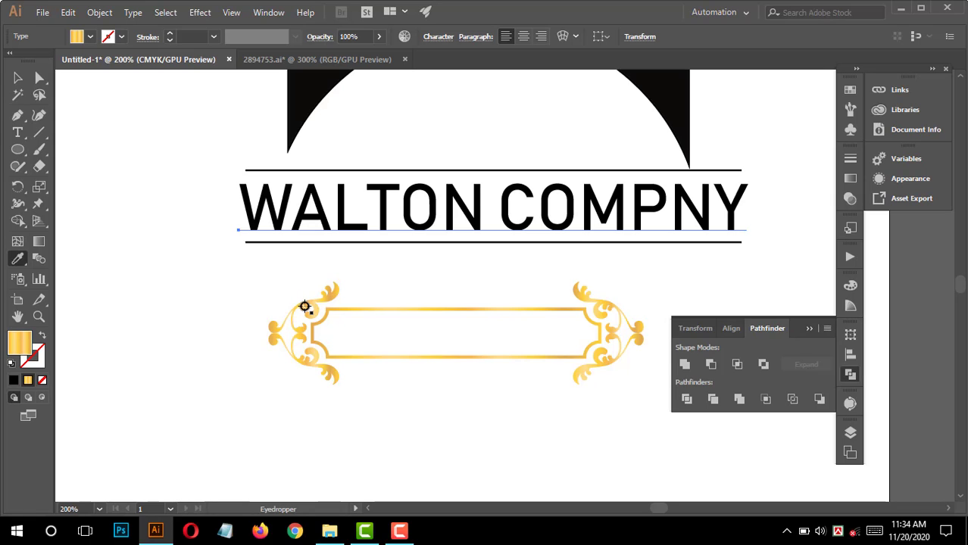
{"action": "left_click", "coordinate": [17, 77]}
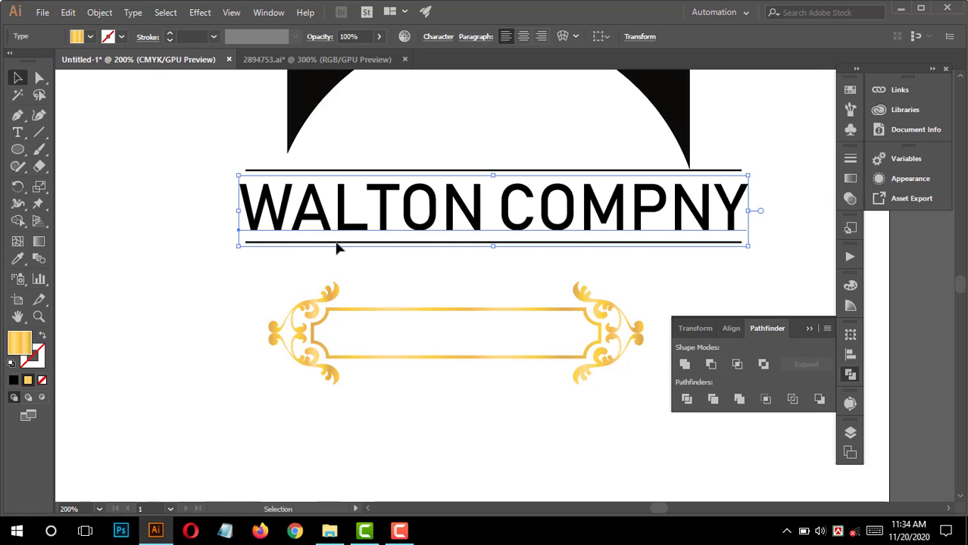
Scale the company name down to about half its size and move it inside the gold ornamental frame.
{"action": "left_click_drag", "start_coordinate": [339, 246], "coordinate": [374, 260]}
{"action": "left_click_drag", "start_coordinate": [290, 227], "coordinate": [303, 243]}
{"action": "double_click", "coordinate": [547, 288], "text": "ctrl"}
{"action": "left_click_drag", "start_coordinate": [557, 335], "coordinate": [571, 283]}
{"action": "left_click_drag", "start_coordinate": [534, 191], "coordinate": [365, 336]}
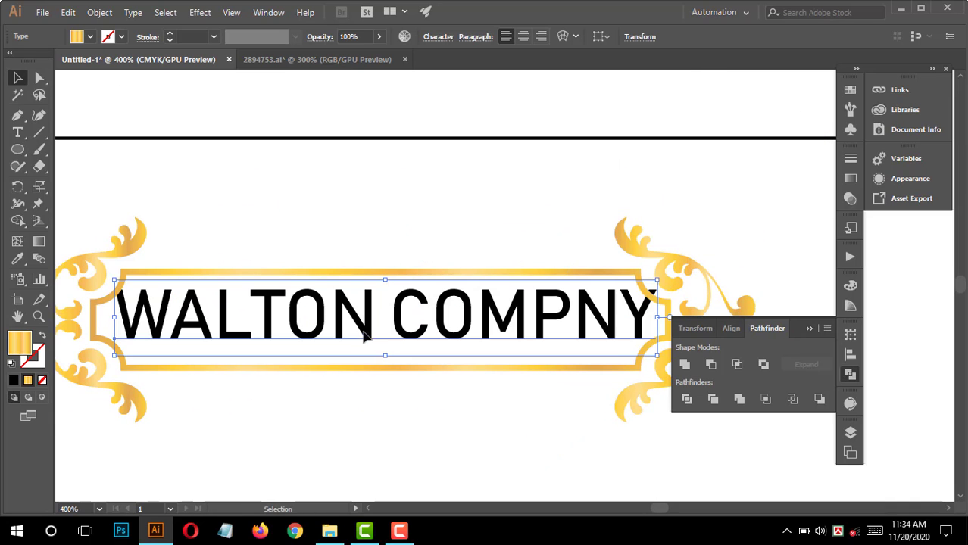
{"action": "left_click_drag", "start_coordinate": [430, 345], "coordinate": [530, 231]}
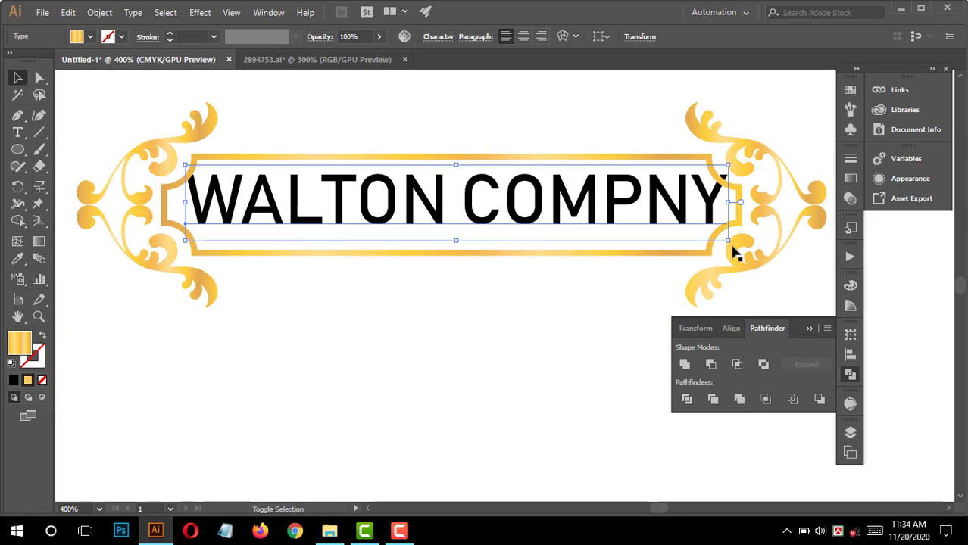
Shrink the company name slightly and nudge it down and right to center it within the gold frame.
{"action": "mouse_move", "coordinate": [728, 244]}
{"action": "left_mouse_down"}
{"action": "mouse_move", "coordinate": [712, 232]}
{"action": "mouse_move", "coordinate": [713, 241]}
{"action": "left_mouse_up"}
{"action": "key", "text": "Down"}
{"action": "key", "text": "Down"}
{"action": "key", "text": "Down"}
{"action": "key", "text": "Down"}
{"action": "key", "text": "Right"}
{"action": "key", "text": "Right"}
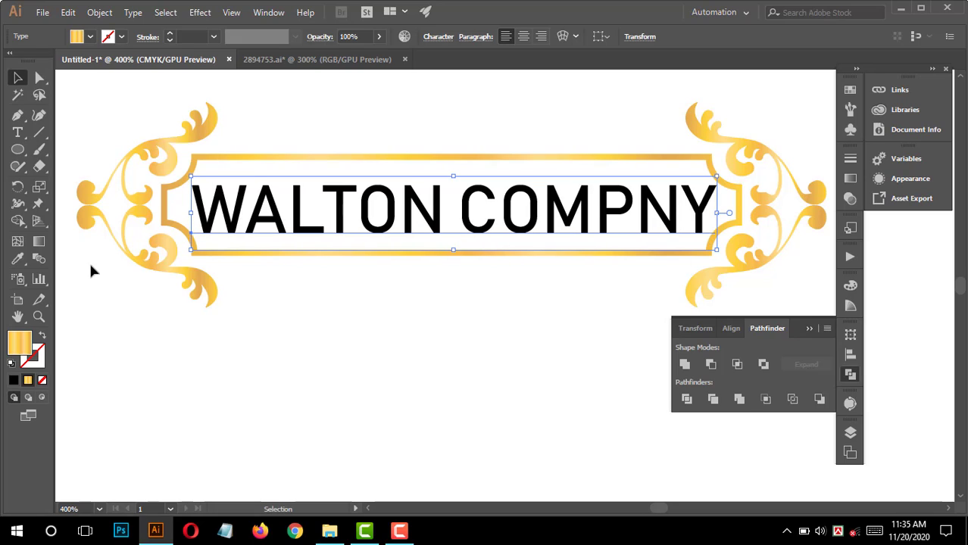
Try to apply the frame's gold gradient to the company name text with the Eyedropper.
{"action": "left_click", "coordinate": [17, 259]}
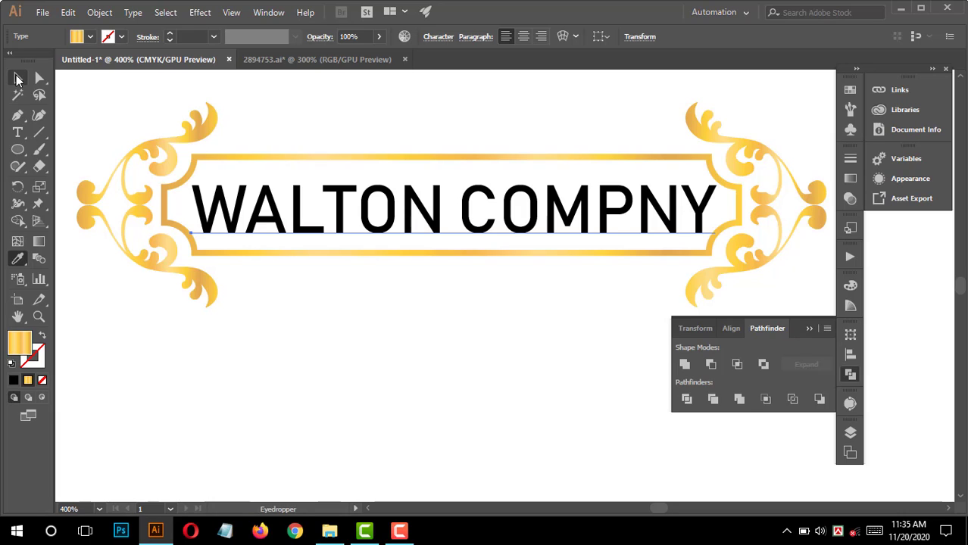
{"action": "left_click", "coordinate": [18, 78]}
{"action": "left_click", "coordinate": [18, 132]}
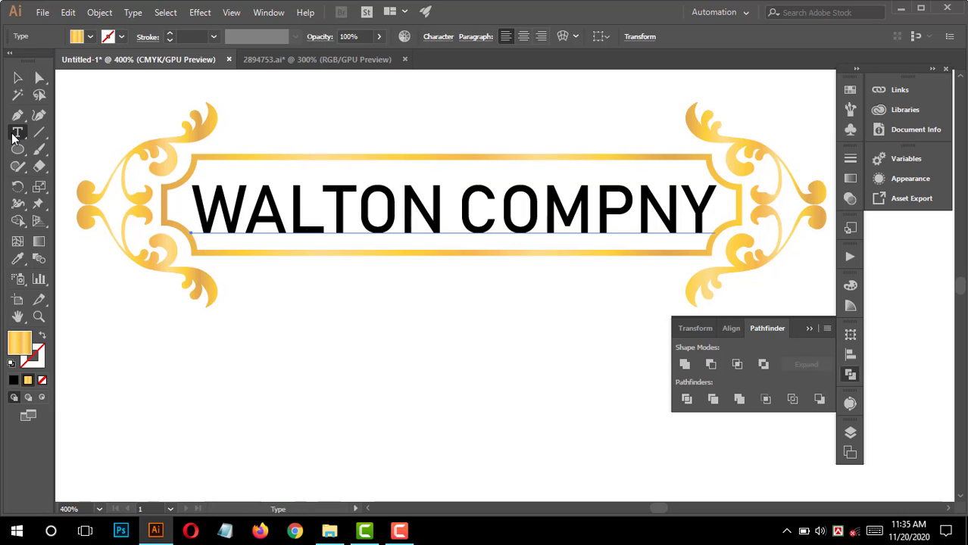
{"action": "triple_click", "coordinate": [389, 223]}
{"action": "left_click", "coordinate": [17, 258]}
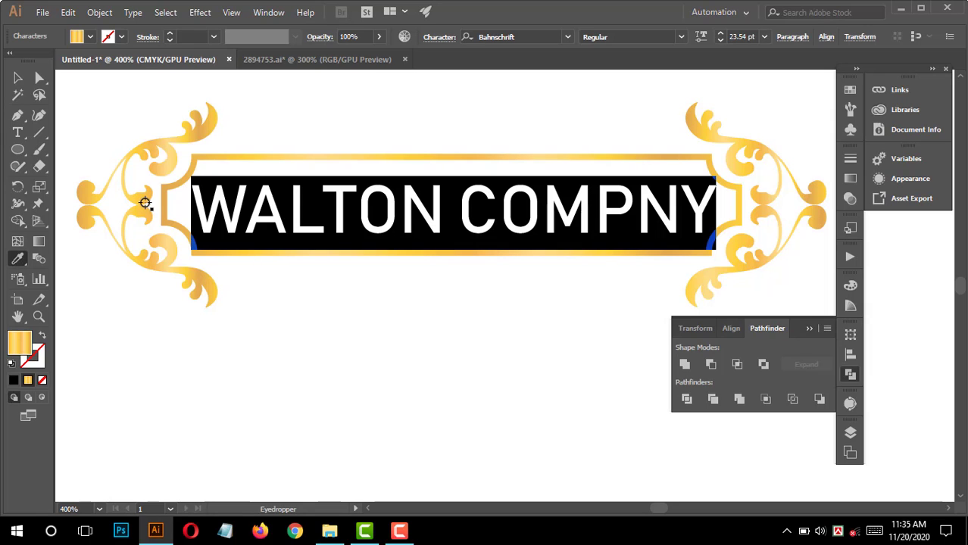
{"action": "key", "text": "v"}
{"action": "left_click", "coordinate": [132, 115]}
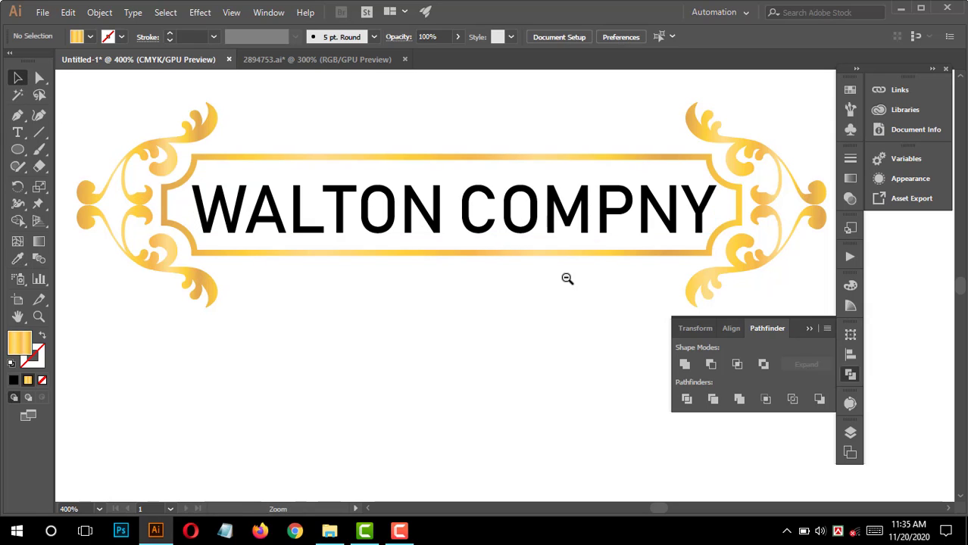
Delete the two horizontal lines between the black corner shapes and the framed company name.
{"action": "left_click", "coordinate": [567, 278], "text": "ctrl+alt"}
{"action": "left_click", "coordinate": [562, 281], "text": "ctrl+alt"}
{"action": "left_click", "coordinate": [554, 285], "text": "ctrl+alt"}
{"action": "left_click_drag", "start_coordinate": [537, 163], "coordinate": [546, 244]}
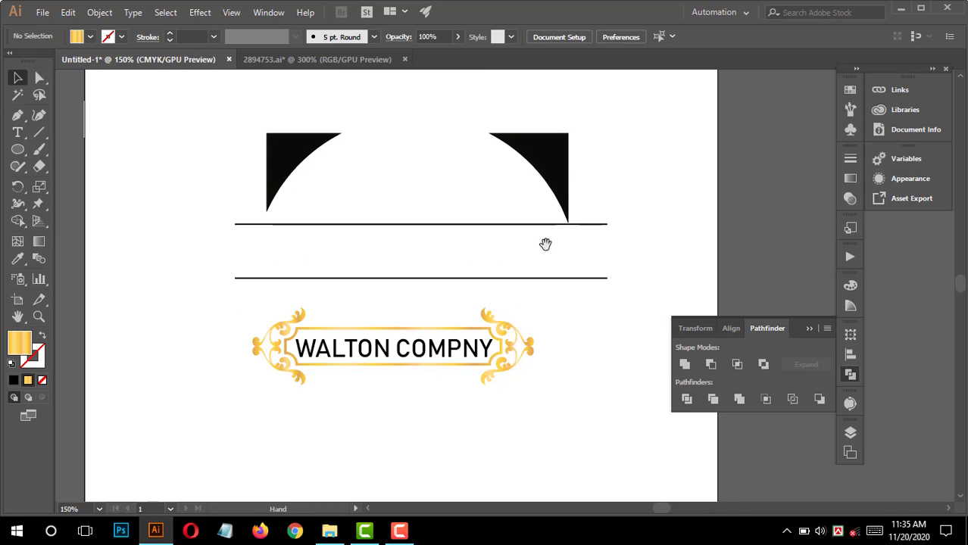
{"action": "left_click", "coordinate": [430, 283]}
{"action": "key", "text": "Delete"}
Enlarge the gold frame together with the company name by about a third and move both up beneath the corner shapes.
{"action": "left_click_drag", "start_coordinate": [211, 303], "coordinate": [581, 418]}
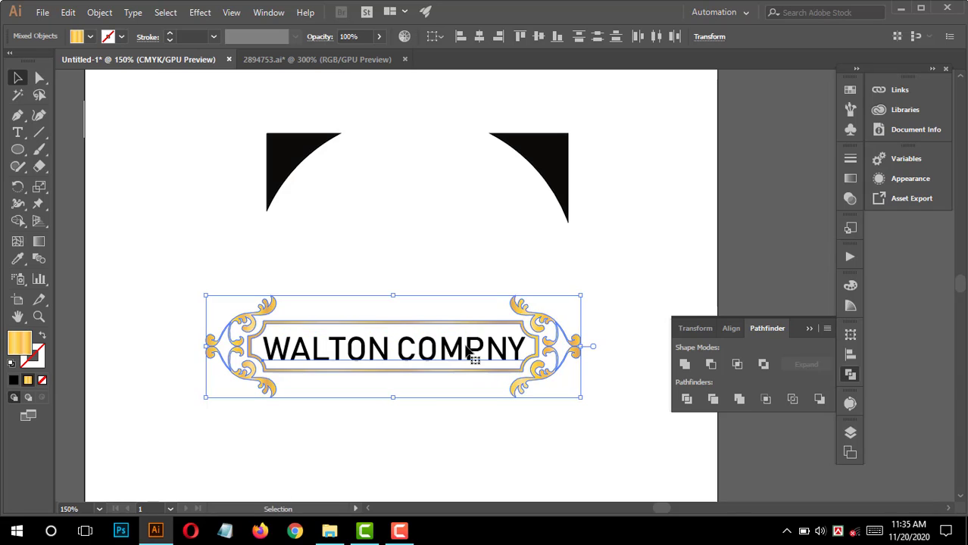
{"action": "left_click_drag", "start_coordinate": [467, 348], "coordinate": [498, 259]}
{"action": "left_click", "coordinate": [683, 177]}
Move the whole logo off the artboard onto the gray canvas beside it.
{"action": "key", "text": "ctrl+minus"}
{"action": "key", "text": "ctrl+minus"}
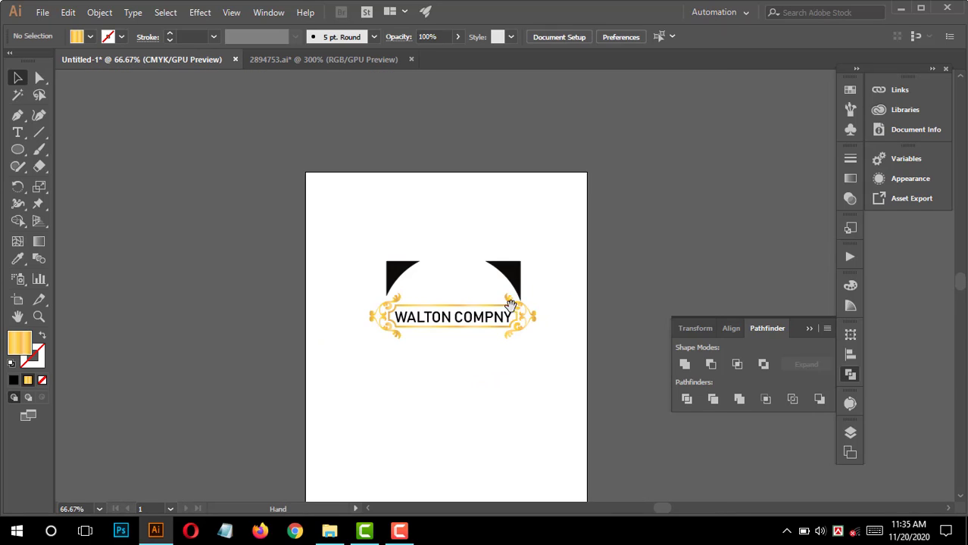
{"action": "left_click_drag", "start_coordinate": [574, 294], "coordinate": [258, 288]}
{"action": "left_click", "coordinate": [435, 294]}
Change the company name text's fill to a solid golden yellow.
{"action": "left_click", "coordinate": [441, 278], "text": "ctrl"}
{"action": "left_click", "coordinate": [441, 277], "text": "ctrl"}
{"action": "left_click", "coordinate": [441, 278], "text": "ctrl"}
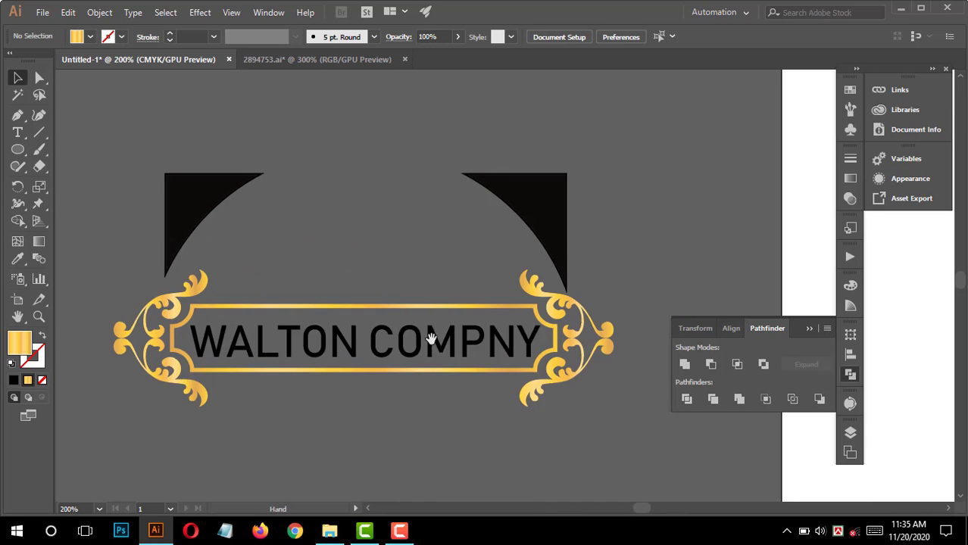
{"action": "left_click_drag", "start_coordinate": [446, 335], "coordinate": [535, 296]}
{"action": "left_click", "coordinate": [457, 320]}
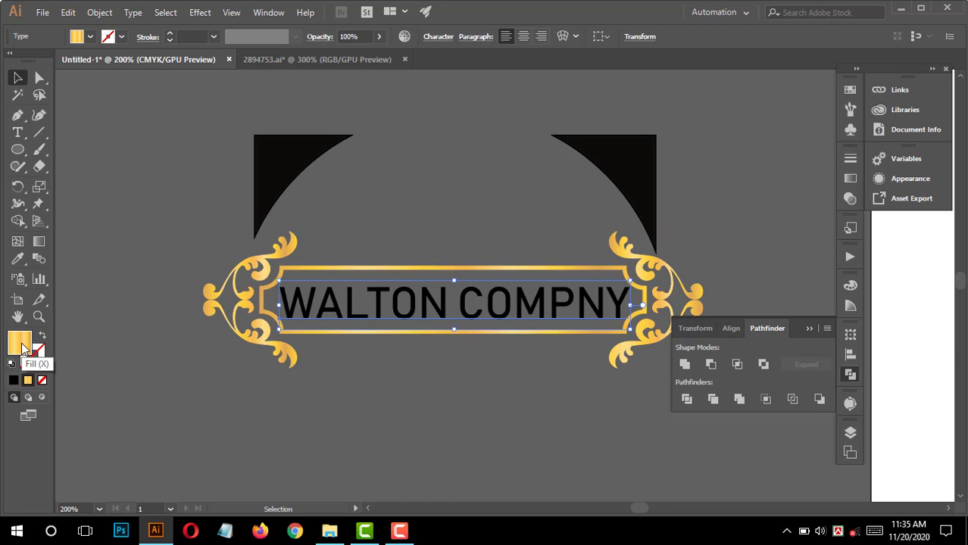
{"action": "double_click", "coordinate": [23, 349]}
{"action": "left_click_drag", "start_coordinate": [743, 318], "coordinate": [745, 336]}
{"action": "left_click", "coordinate": [702, 204]}
{"action": "key", "text": "Return"}
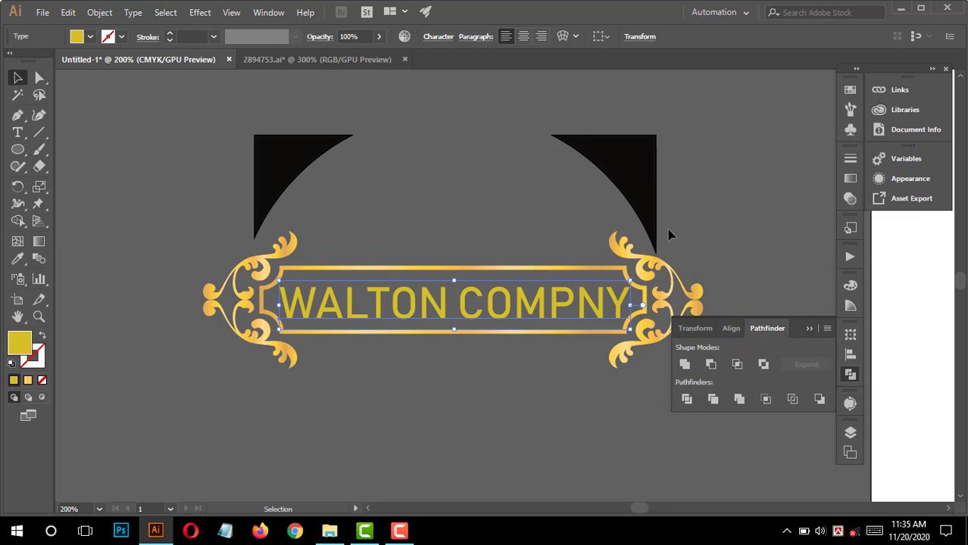
{"action": "left_click", "coordinate": [421, 189]}
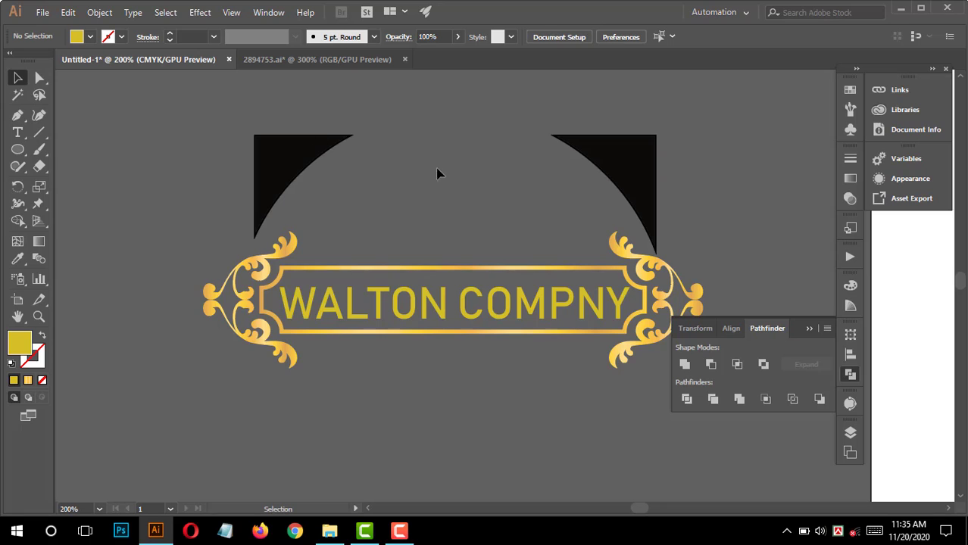
Bring the wide gold floral divider above the "YOUR TEXT" frame in 2894753.ai into the Untitled-1 logo document.
{"action": "left_click", "coordinate": [353, 58]}
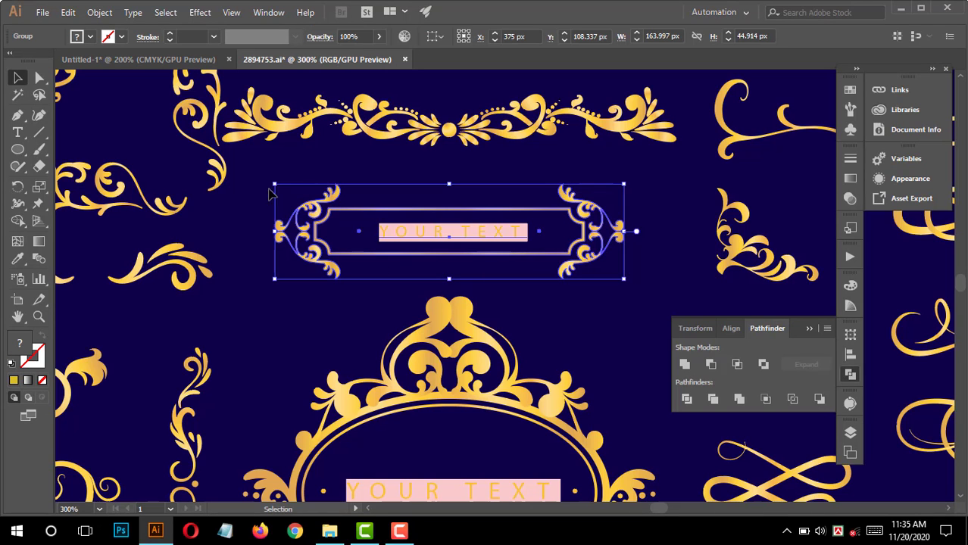
{"action": "left_click_drag", "start_coordinate": [405, 231], "coordinate": [441, 276]}
{"action": "left_click", "coordinate": [500, 174]}
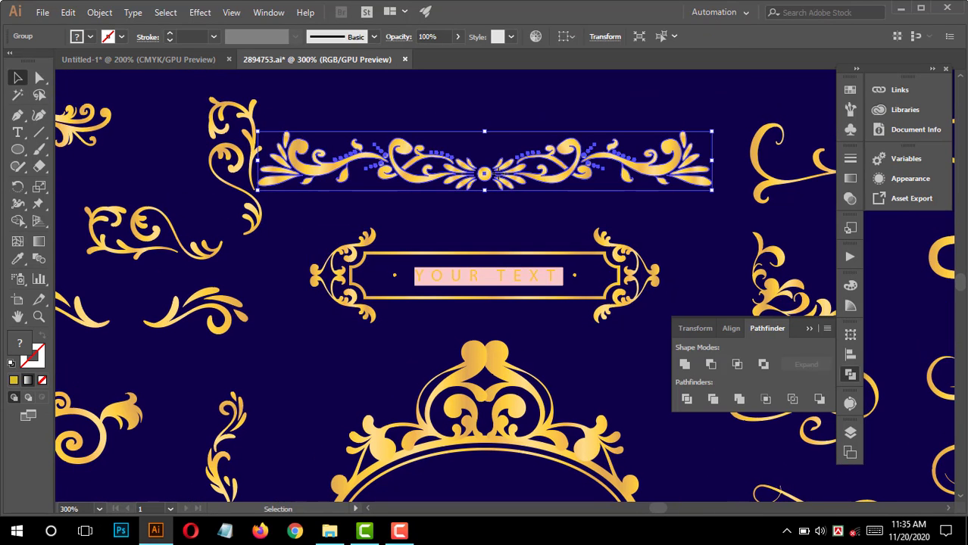
{"action": "left_click_drag", "start_coordinate": [239, 88], "coordinate": [179, 59]}
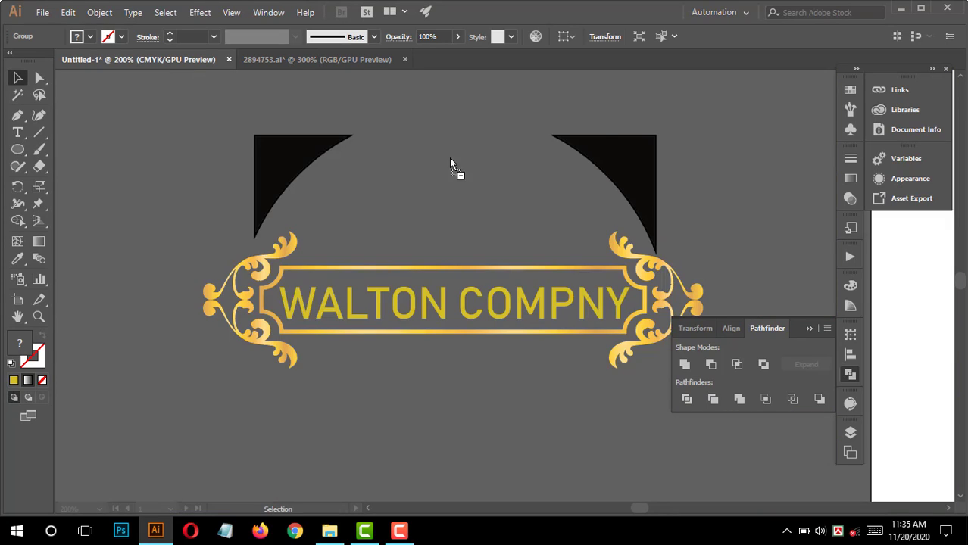
{"action": "left_click_drag", "start_coordinate": [450, 159], "coordinate": [526, 180]}
Scale the gold floral divider down to about two thirds and fit it between the upper tips of the two corner shapes.
{"action": "left_click", "coordinate": [521, 181], "text": "ctrl"}
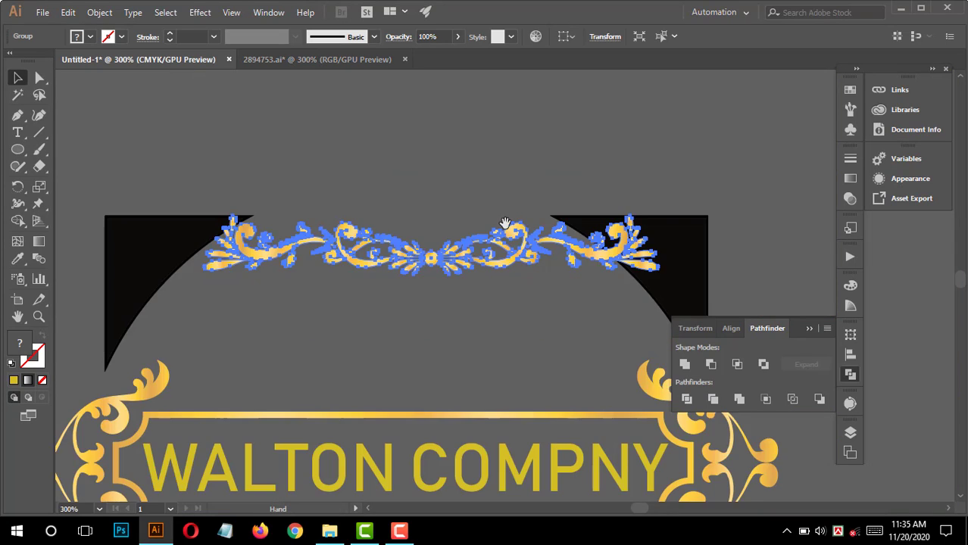
{"action": "left_click_drag", "start_coordinate": [505, 224], "coordinate": [537, 112]}
{"action": "mouse_move", "coordinate": [494, 152]}
{"action": "left_mouse_down"}
{"action": "mouse_move", "coordinate": [471, 167]}
{"action": "mouse_move", "coordinate": [500, 160]}
{"action": "left_mouse_up"}
{"action": "left_click_drag", "start_coordinate": [698, 175], "coordinate": [672, 165]}
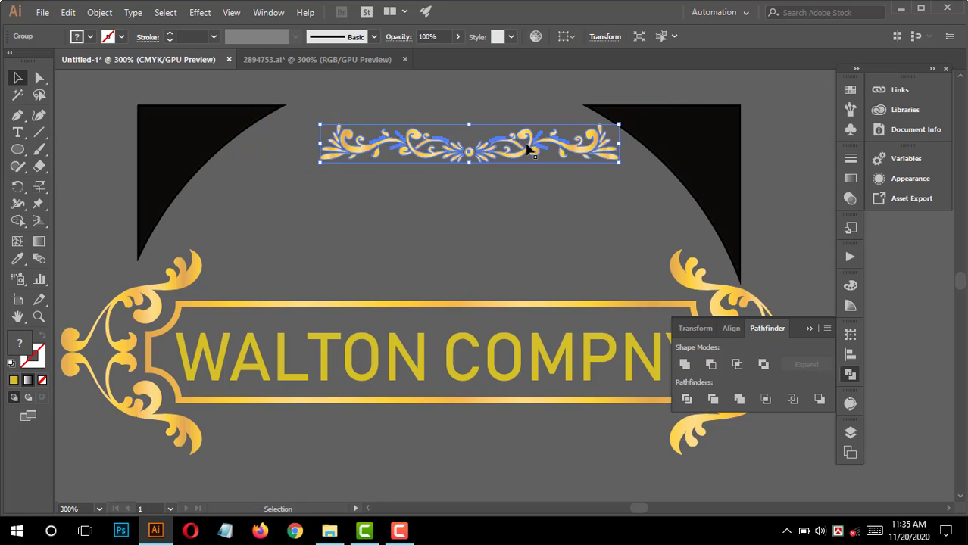
{"action": "left_click_drag", "start_coordinate": [528, 150], "coordinate": [488, 125]}
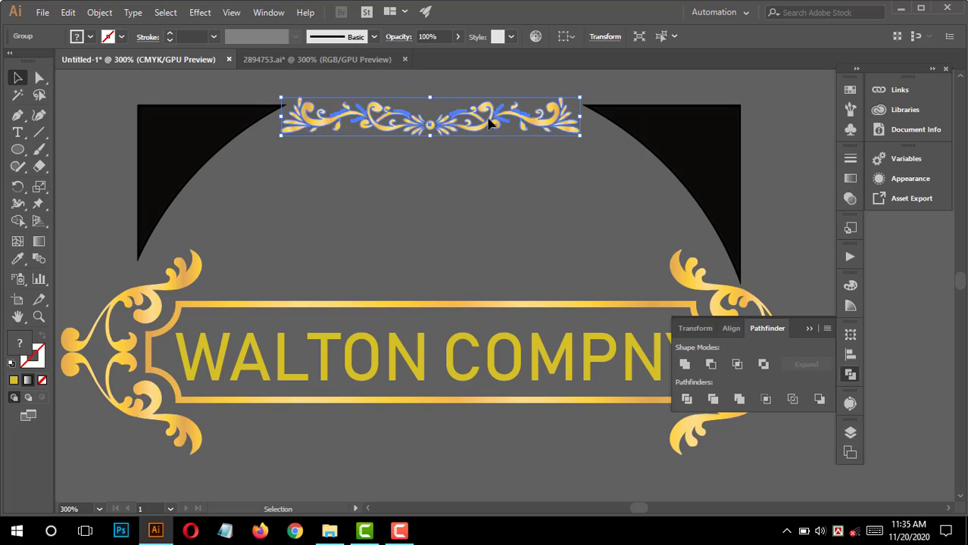
{"action": "left_click", "coordinate": [487, 239]}
Examine the overall logo and the details of the floral divider between the corner shapes.
{"action": "left_click", "coordinate": [486, 264], "text": "ctrl+alt"}
{"action": "left_click", "coordinate": [487, 265], "text": "ctrl+alt"}
{"action": "left_click", "coordinate": [486, 264], "text": "ctrl+alt"}
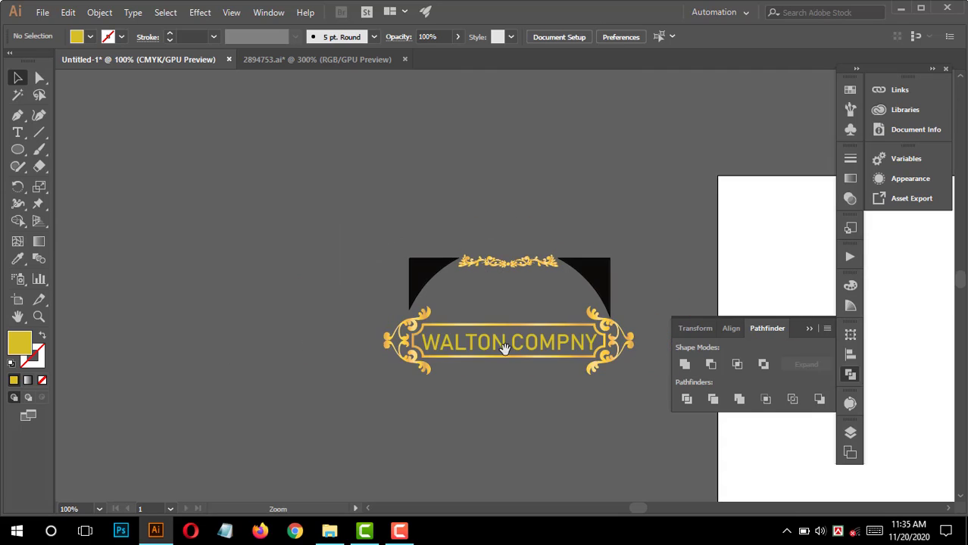
{"action": "left_click", "coordinate": [505, 351], "text": "ctrl"}
{"action": "left_click_drag", "start_coordinate": [555, 262], "coordinate": [442, 347]}
{"action": "left_click_drag", "start_coordinate": [483, 267], "coordinate": [501, 316]}
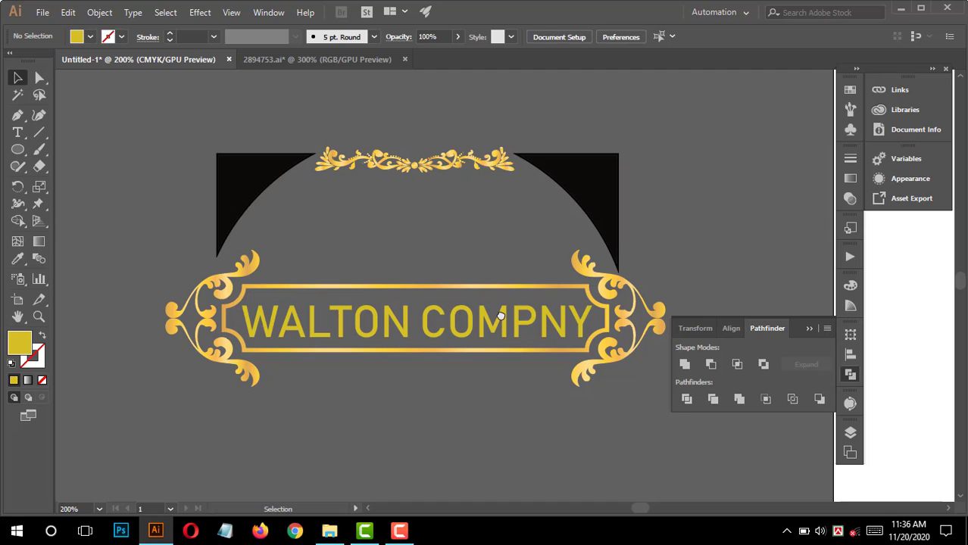
{"action": "scroll", "coordinate": [497, 426], "scroll_direction": "up", "scroll_amount": 5}
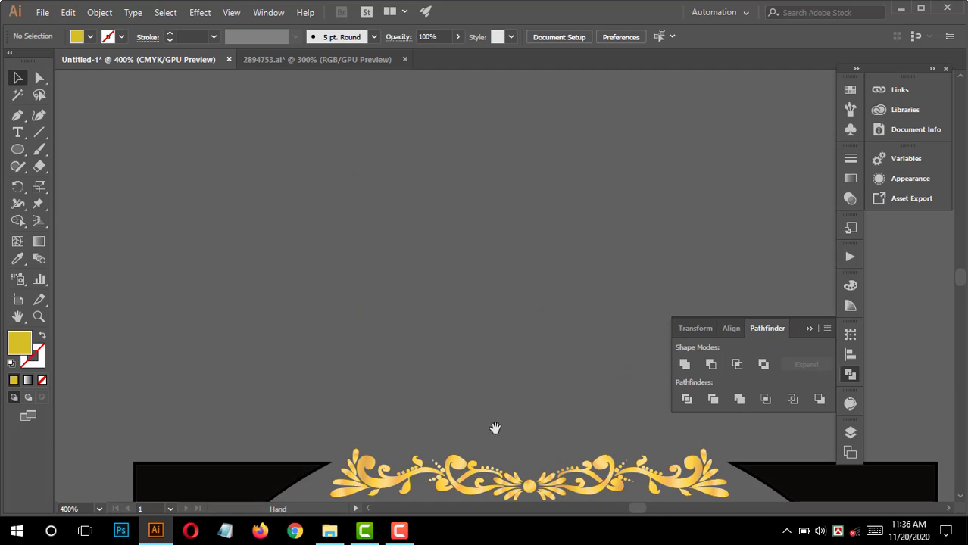
{"action": "left_click_drag", "start_coordinate": [519, 93], "coordinate": [537, 306]}
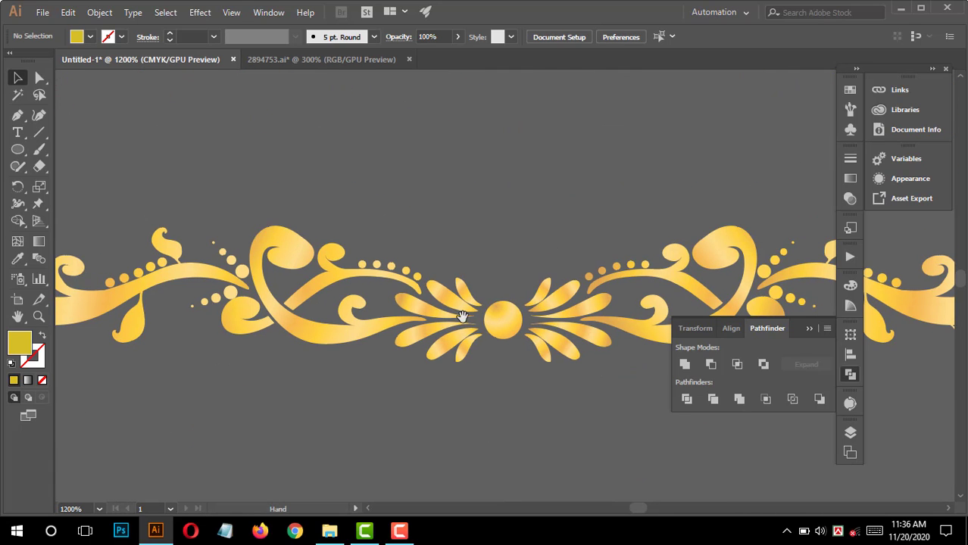
{"action": "left_click_drag", "start_coordinate": [306, 281], "coordinate": [478, 303]}
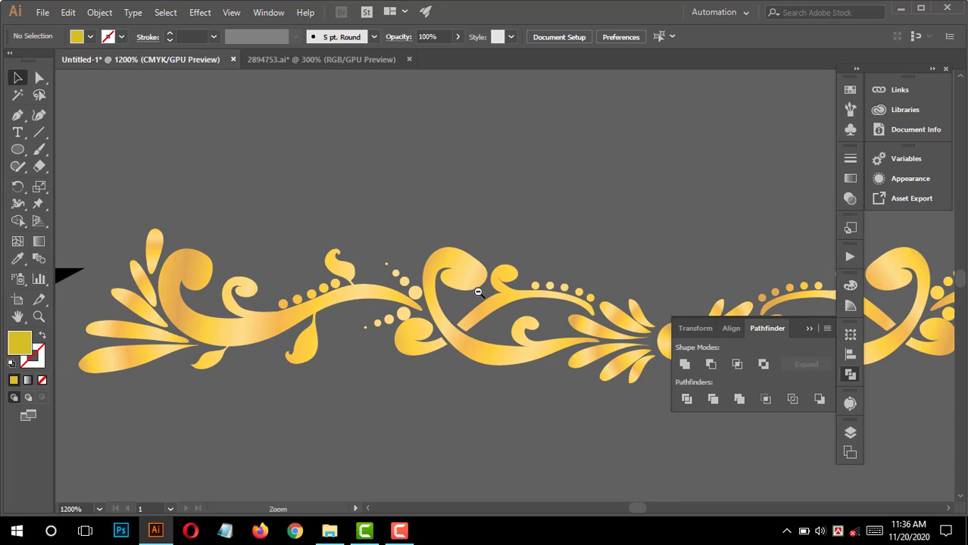
{"action": "scroll", "coordinate": [479, 293], "scroll_direction": "down", "scroll_amount": 2}
{"action": "scroll", "coordinate": [389, 242], "scroll_direction": "down", "scroll_amount": 2}
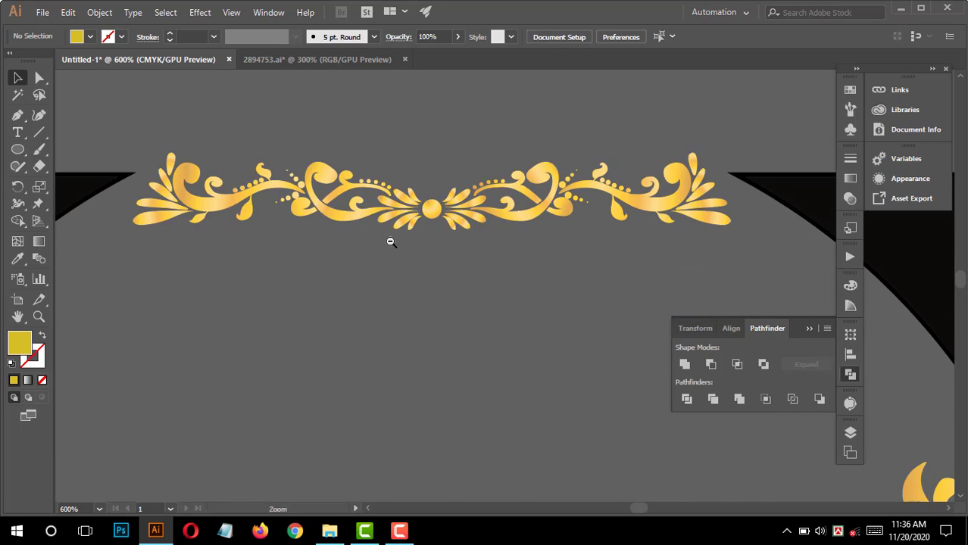
Fill the left black corner shape with the floral divider's gold gradient using the Eyedropper.
{"action": "left_click", "coordinate": [195, 219]}
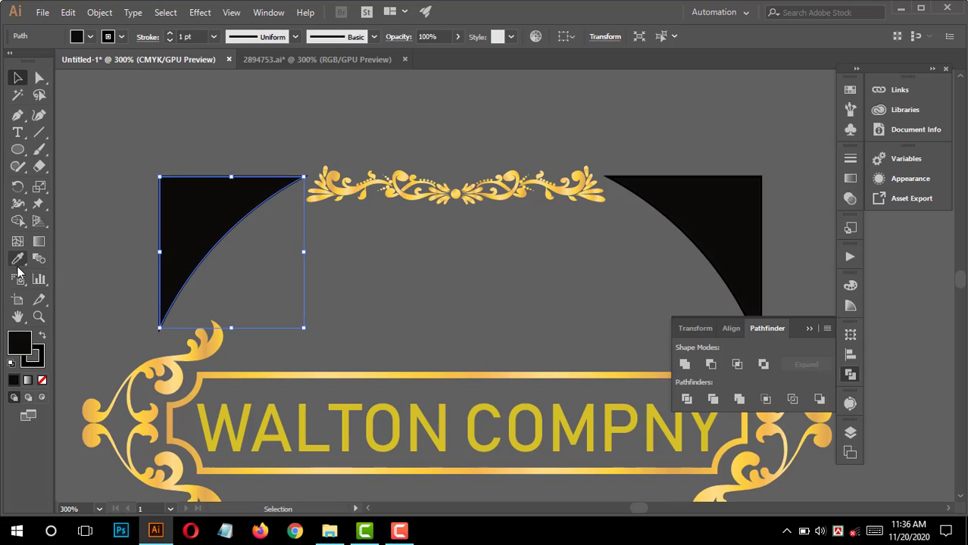
{"action": "left_click", "coordinate": [17, 258]}
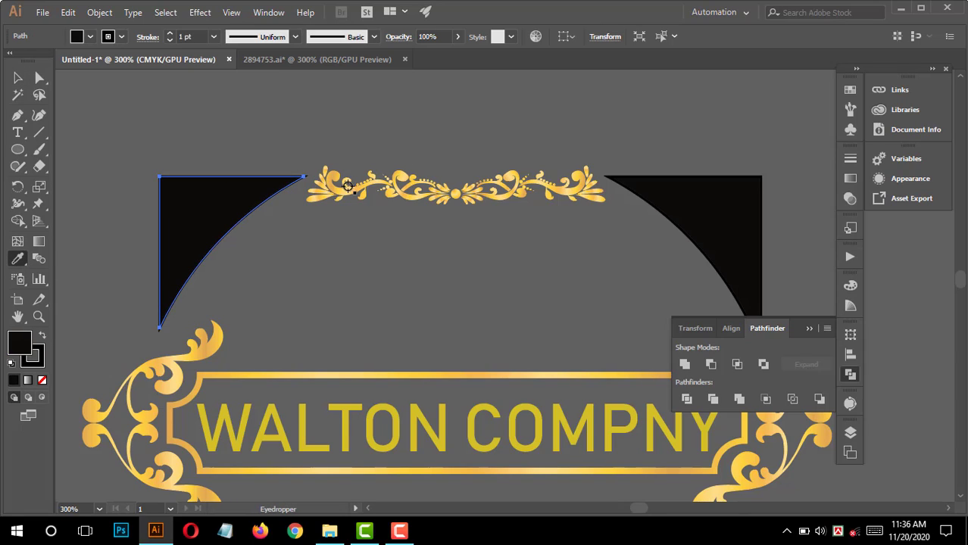
{"action": "left_click", "coordinate": [345, 195]}
{"action": "left_click", "coordinate": [17, 78]}
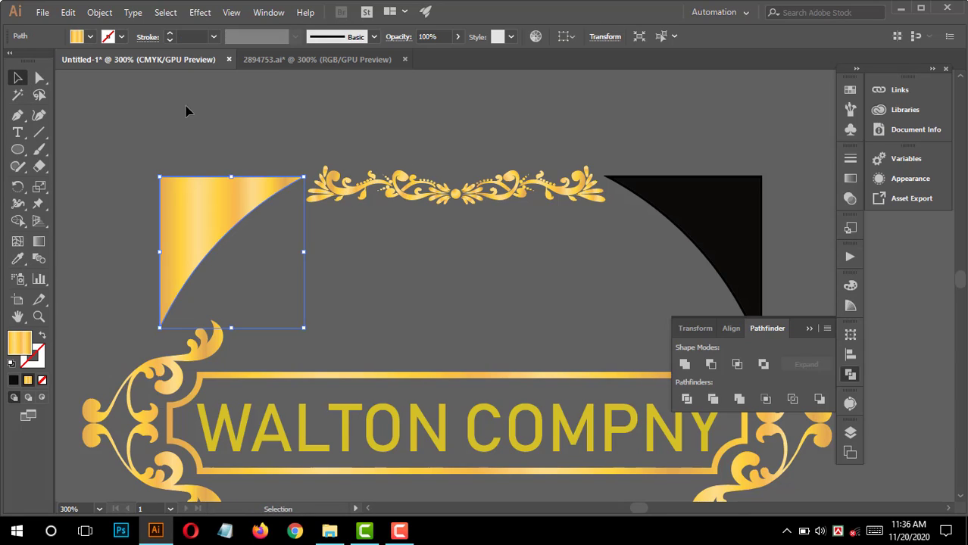
{"action": "left_click", "coordinate": [188, 109]}
Fill the right black corner shape with the left corner's gold gradient using the Eyedropper.
{"action": "left_click_drag", "start_coordinate": [404, 191], "coordinate": [337, 185]}
{"action": "left_click", "coordinate": [621, 228]}
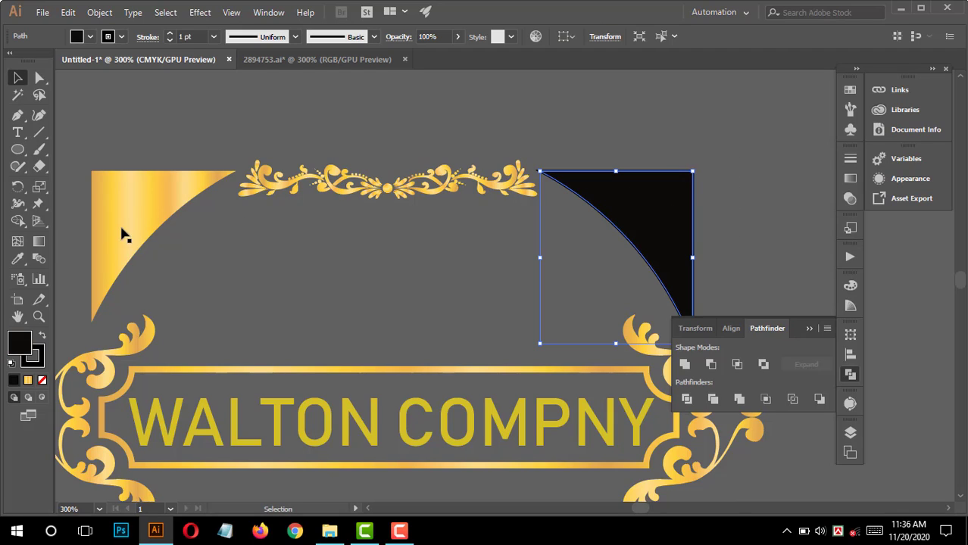
{"action": "left_click", "coordinate": [18, 259]}
{"action": "left_click", "coordinate": [133, 191]}
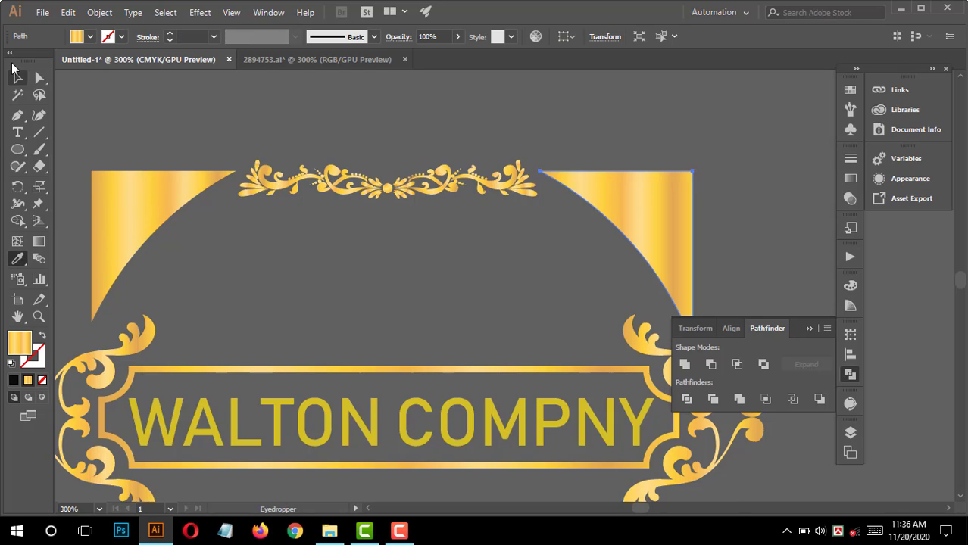
{"action": "left_click", "coordinate": [16, 76]}
{"action": "left_click", "coordinate": [200, 113]}
Draw a square with the Rectangle tool on the gray canvas to the left of the logo.
{"action": "left_click", "coordinate": [462, 283], "text": "ctrl+alt"}
{"action": "left_click", "coordinate": [463, 283], "text": "ctrl+alt"}
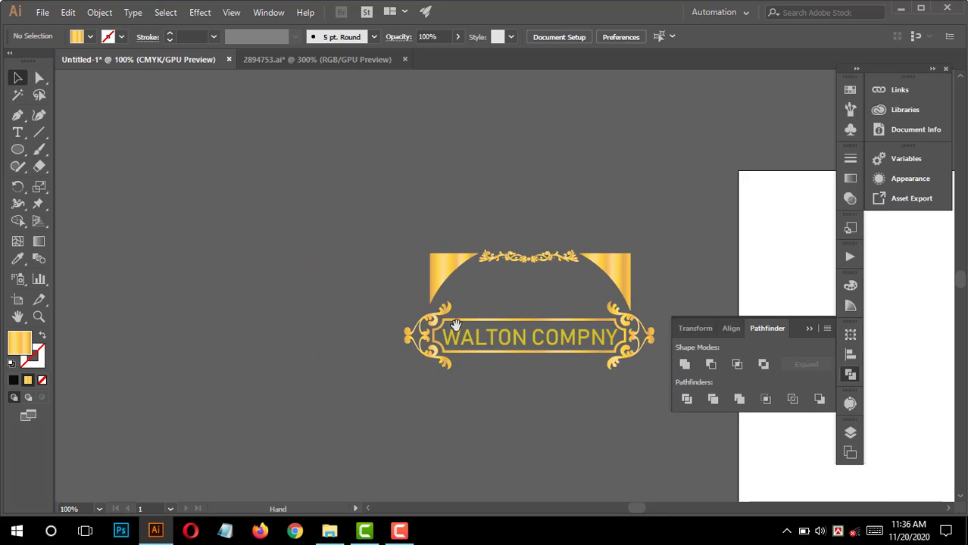
{"action": "left_click", "coordinate": [17, 151]}
{"action": "left_click", "coordinate": [65, 152]}
{"action": "left_click_drag", "start_coordinate": [162, 207], "coordinate": [362, 440]}
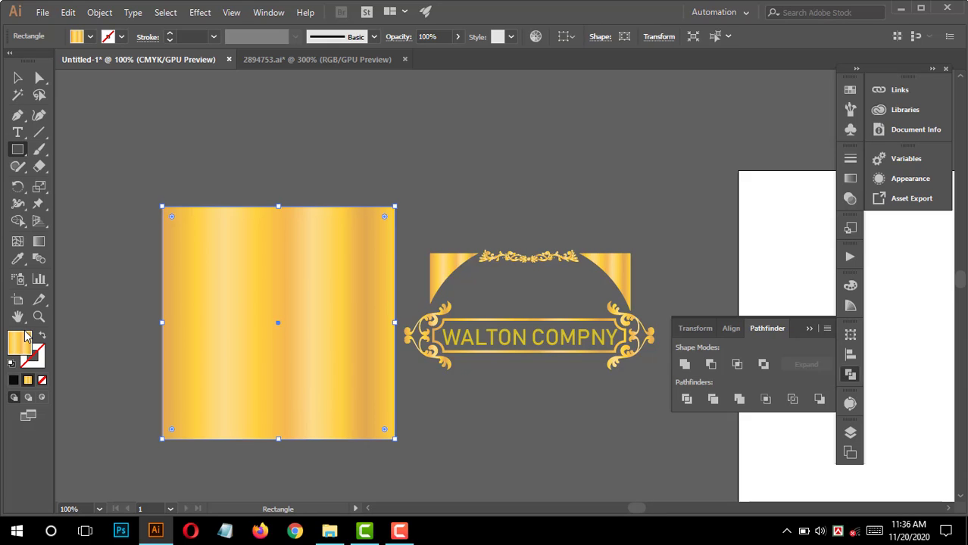
Fill the square with near-black #0a0a0a and narrow it from its right side to about three quarters of its width.
{"action": "double_click", "coordinate": [22, 343]}
{"action": "left_click", "coordinate": [546, 349]}
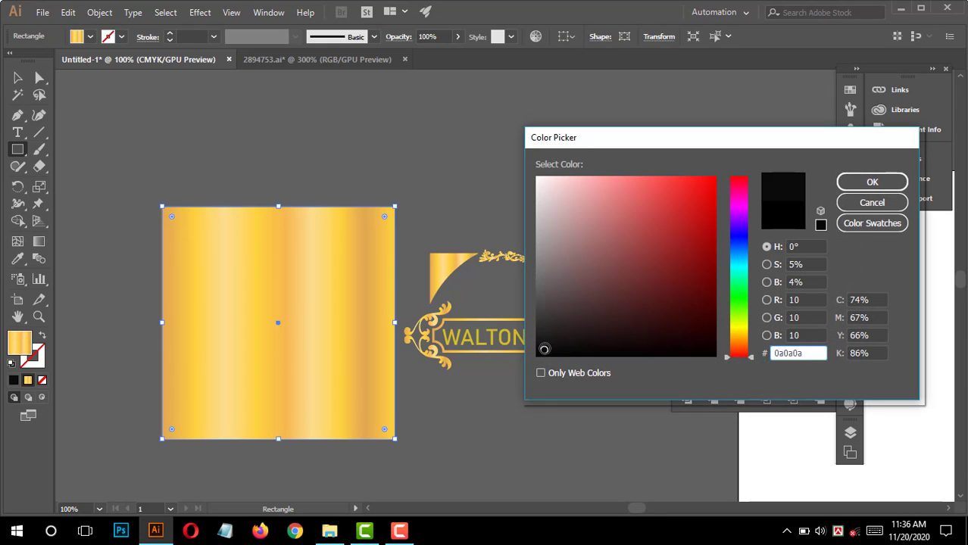
{"action": "key", "text": "Return"}
{"action": "key", "text": "v"}
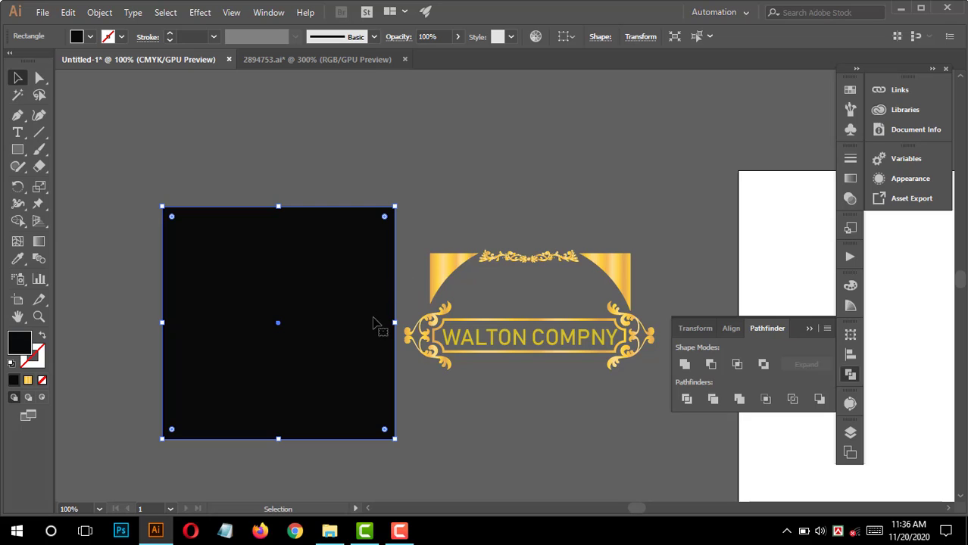
{"action": "left_click_drag", "start_coordinate": [395, 323], "coordinate": [339, 330]}
{"action": "left_click", "coordinate": [374, 235]}
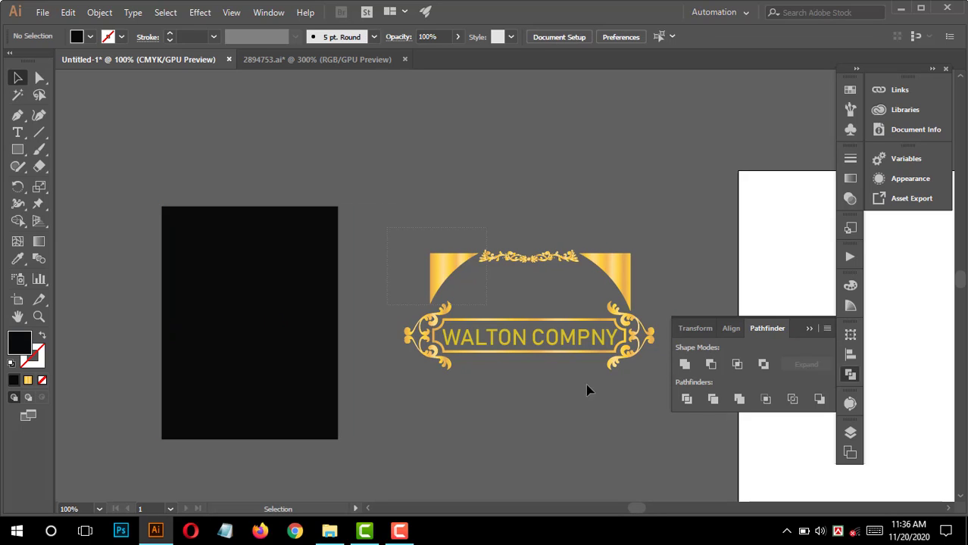
Group all the gold logo artwork into one object and select the black rectangle beside it.
{"action": "left_click", "coordinate": [545, 325]}
{"action": "right_click", "coordinate": [544, 331]}
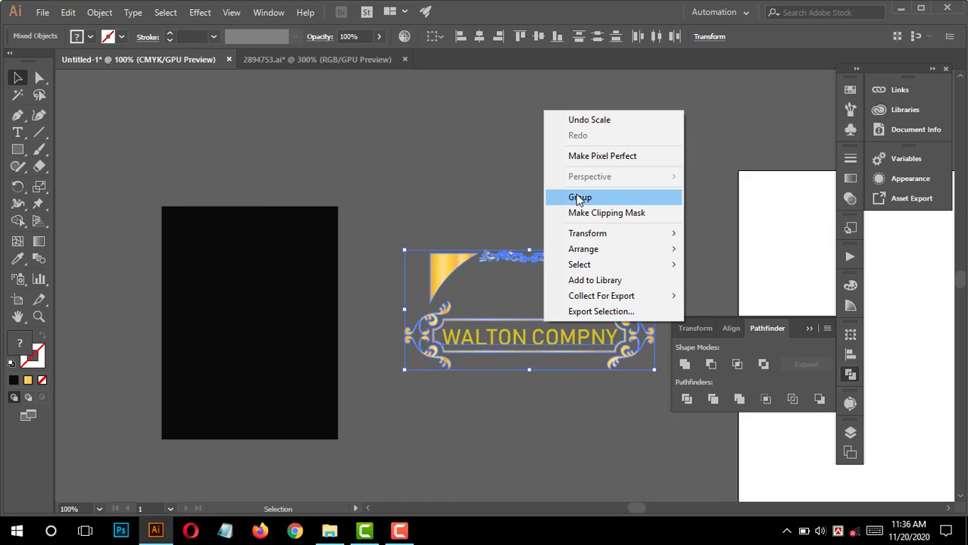
{"action": "left_click", "coordinate": [576, 197]}
{"action": "left_click", "coordinate": [254, 303]}
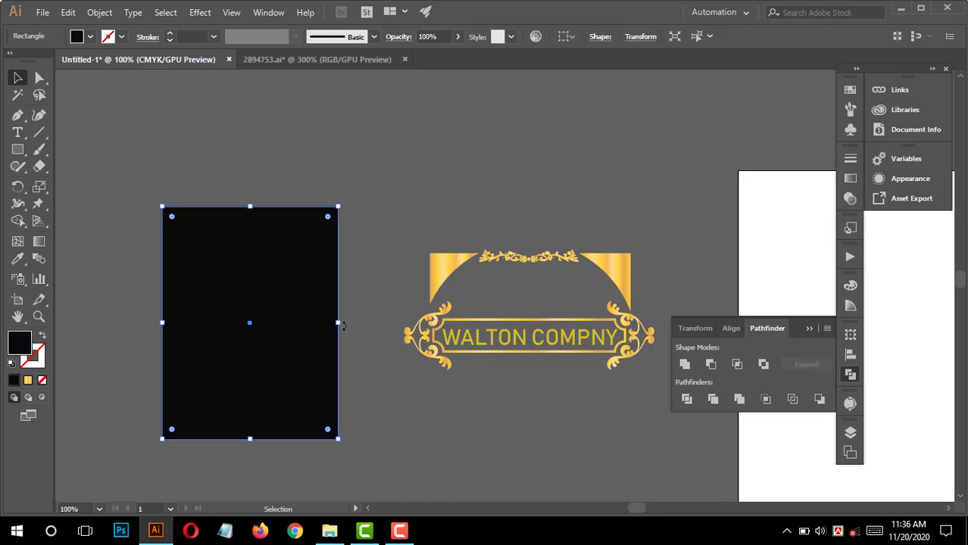
Widen the black rectangle across the full gold logo, shift it slightly to the right and send it to the back.
{"action": "left_click_drag", "start_coordinate": [342, 328], "coordinate": [703, 353]}
{"action": "key", "text": "Right"}
{"action": "key", "text": "Right"}
{"action": "key", "text": "Right"}
{"action": "key", "text": "Right"}
{"action": "key", "text": "Right"}
{"action": "key", "text": "Right"}
{"action": "key", "text": "Right"}
{"action": "key", "text": "Right"}
{"action": "key", "text": "Right"}
{"action": "key", "text": "Right"}
{"action": "key", "text": "Right"}
{"action": "key", "text": "Right"}
{"action": "key", "text": "Right"}
{"action": "key", "text": "Right"}
{"action": "key", "text": "Right"}
{"action": "key", "text": "Right"}
{"action": "key", "text": "Right"}
{"action": "key", "text": "Right"}
{"action": "key", "text": "Right"}
{"action": "key", "text": "Right"}
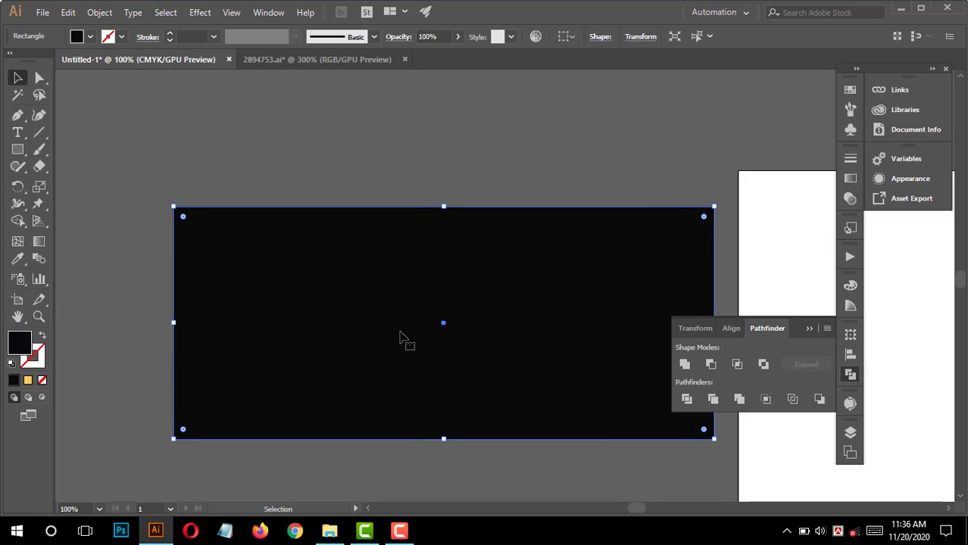
{"action": "key", "text": "Right"}
{"action": "key", "text": "Right"}
{"action": "key", "text": "Right"}
{"action": "key", "text": "Right"}
{"action": "key", "text": "Right"}
{"action": "key", "text": "Right"}
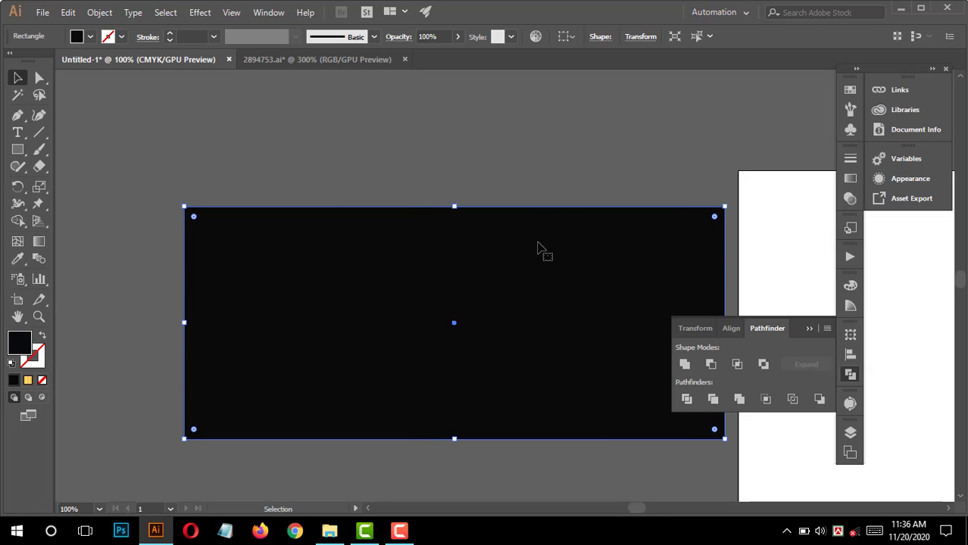
{"action": "key", "text": "ctrl+shift+bracketleft"}
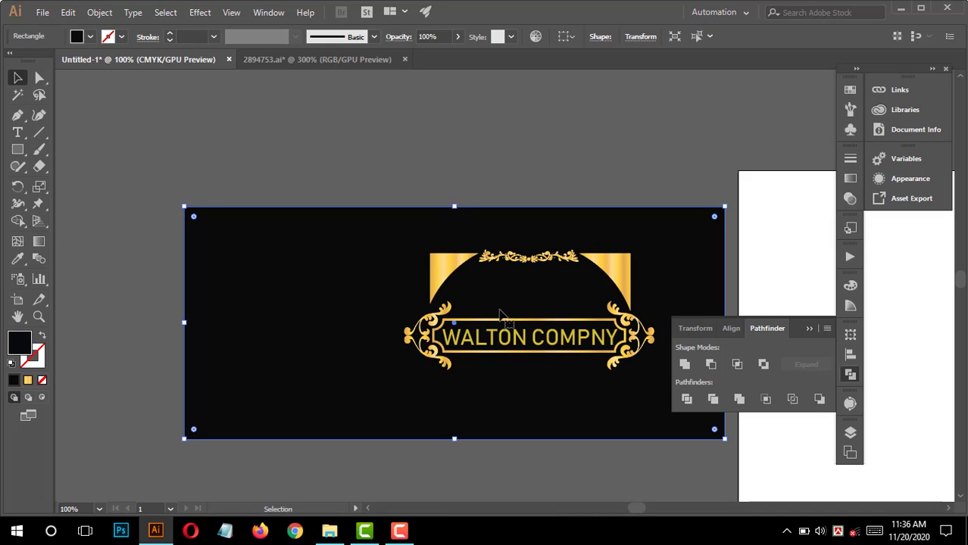
Enlarge the gold logo group proportionally to about 462 × 222 pt and centre it on the black rectangle.
{"action": "left_click", "coordinate": [452, 270]}
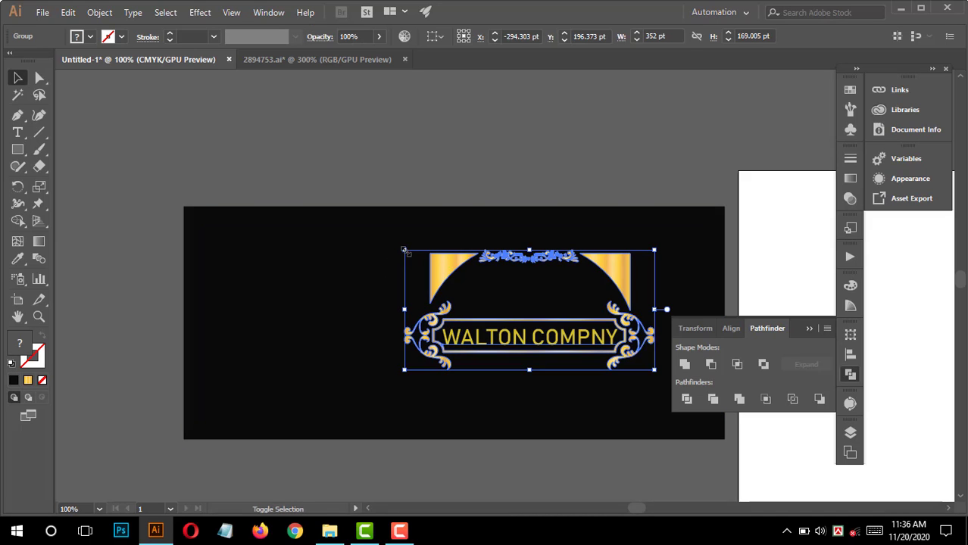
{"action": "left_click_drag", "start_coordinate": [405, 249], "coordinate": [327, 213]}
{"action": "left_click_drag", "start_coordinate": [518, 326], "coordinate": [481, 341]}
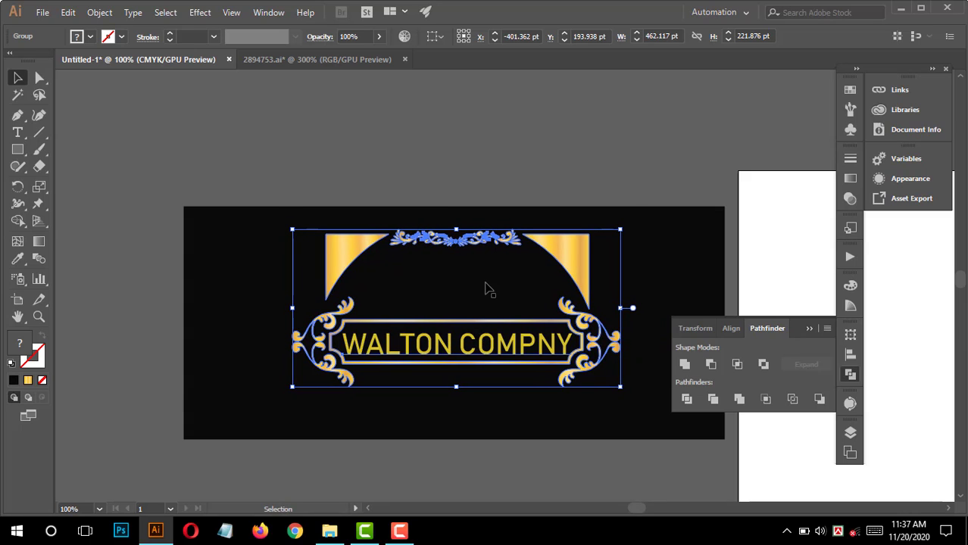
{"action": "key", "text": "Down"}
{"action": "key", "text": "Down"}
{"action": "key", "text": "Down"}
{"action": "key", "text": "Down"}
{"action": "key", "text": "Down"}
{"action": "key", "text": "Down"}
{"action": "key", "text": "Down"}
{"action": "key", "text": "Down"}
{"action": "left_click", "coordinate": [523, 169]}
{"action": "key", "text": "ctrl+space"}
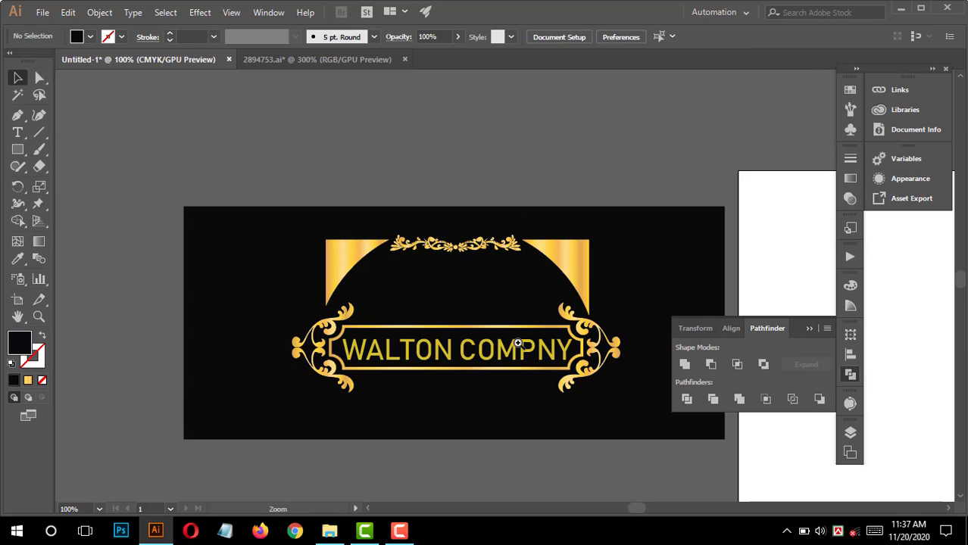
{"action": "left_click", "coordinate": [518, 343], "text": "ctrl"}
{"action": "left_click", "coordinate": [518, 343], "text": "ctrl"}
{"action": "left_click_drag", "start_coordinate": [541, 169], "coordinate": [590, 322]}
{"action": "left_click", "coordinate": [591, 321], "text": "ctrl+alt"}
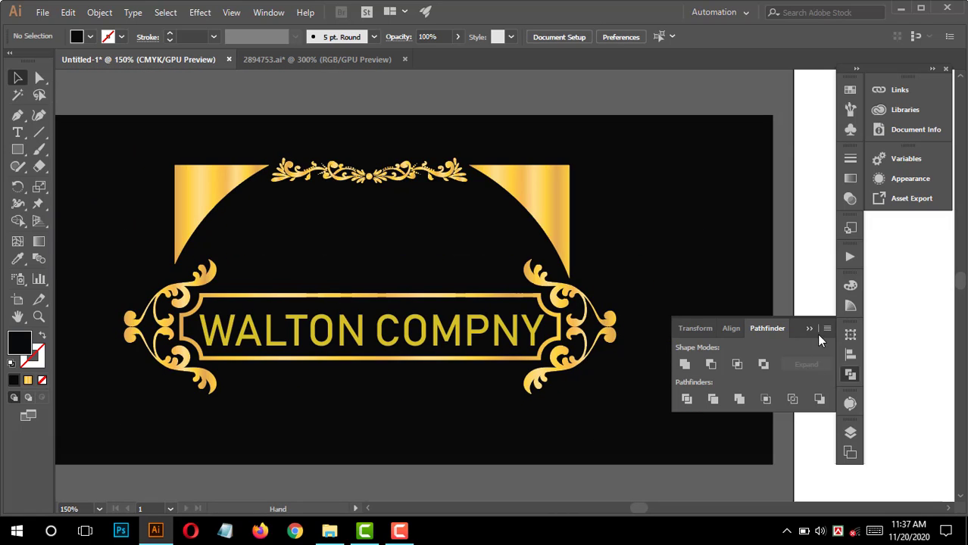